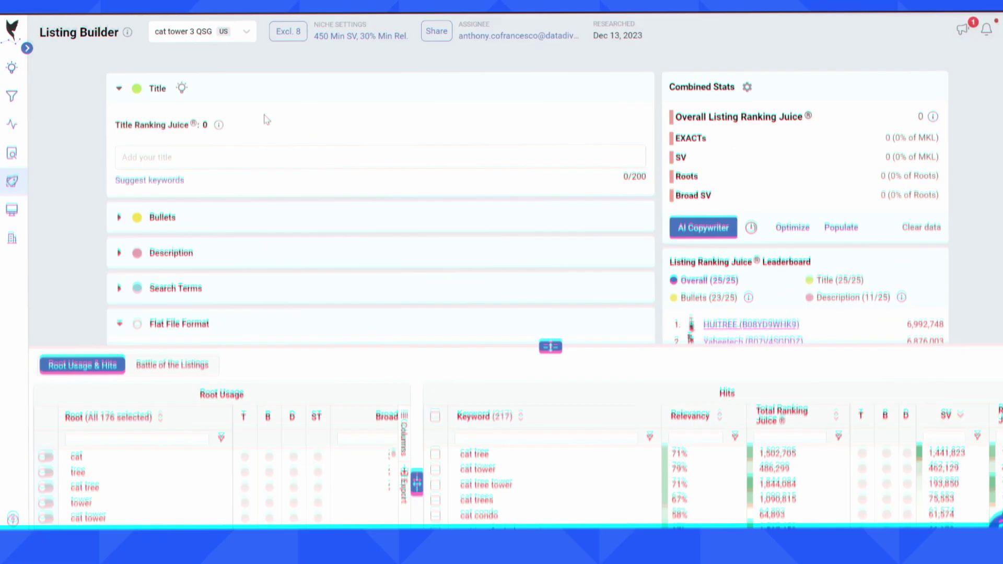
- Review the Listing Builder's sections and leaderboard, and compare the Battle of the Listings view with Root Usage & Hits
left_click(119, 112)
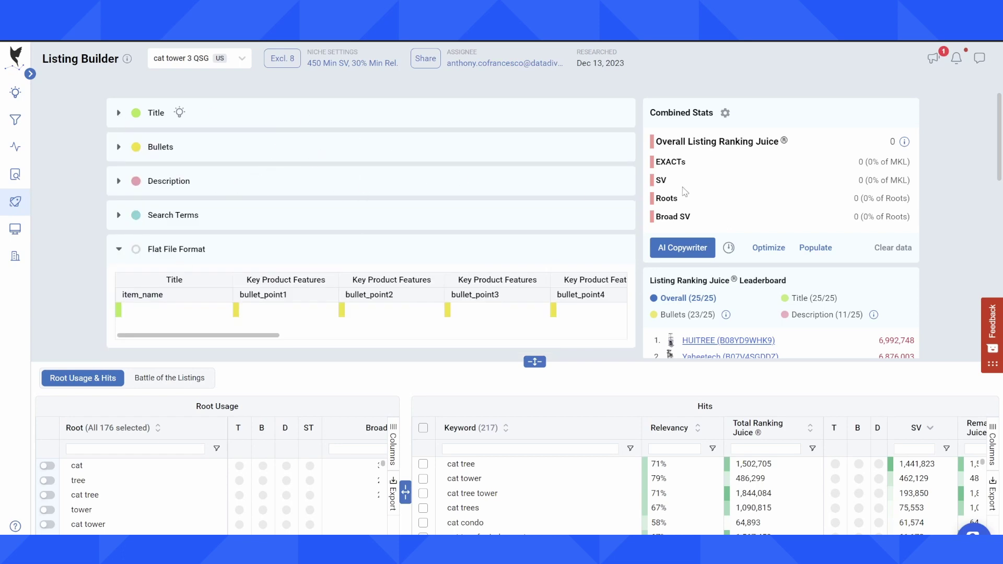
left_click(150, 118)
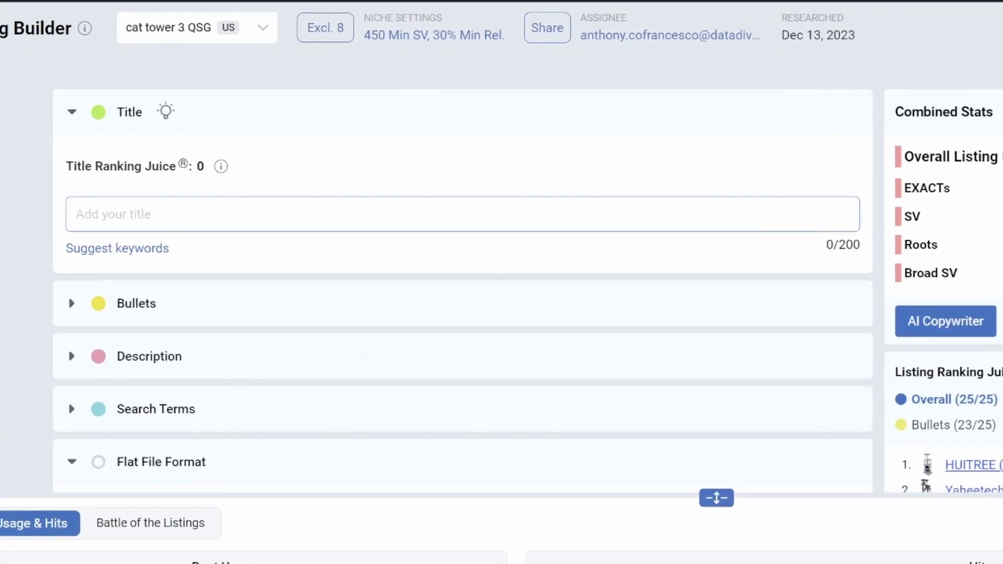
scroll(926, 184, "down", 3)
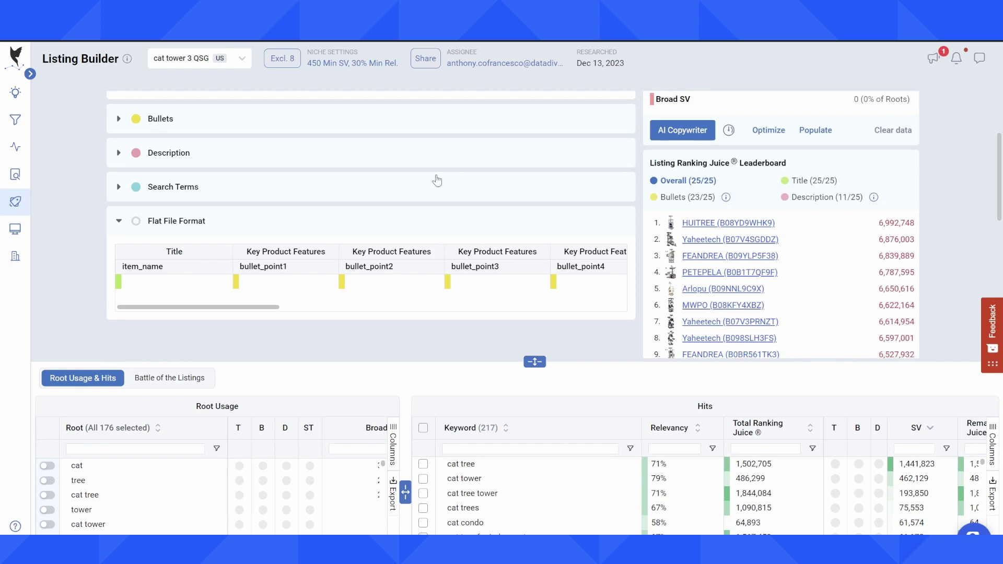
scroll(437, 180, "up", 3)
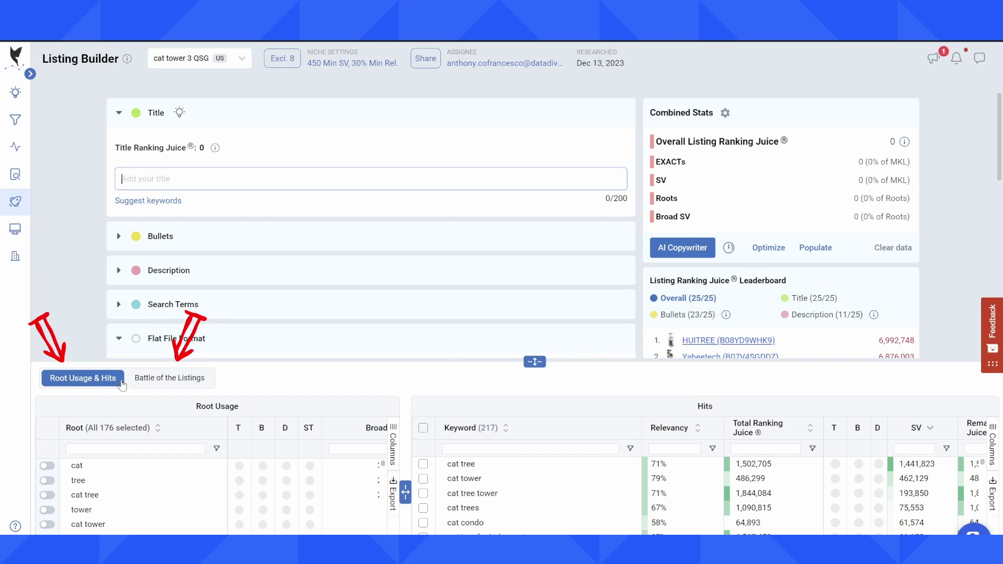
left_click(157, 382)
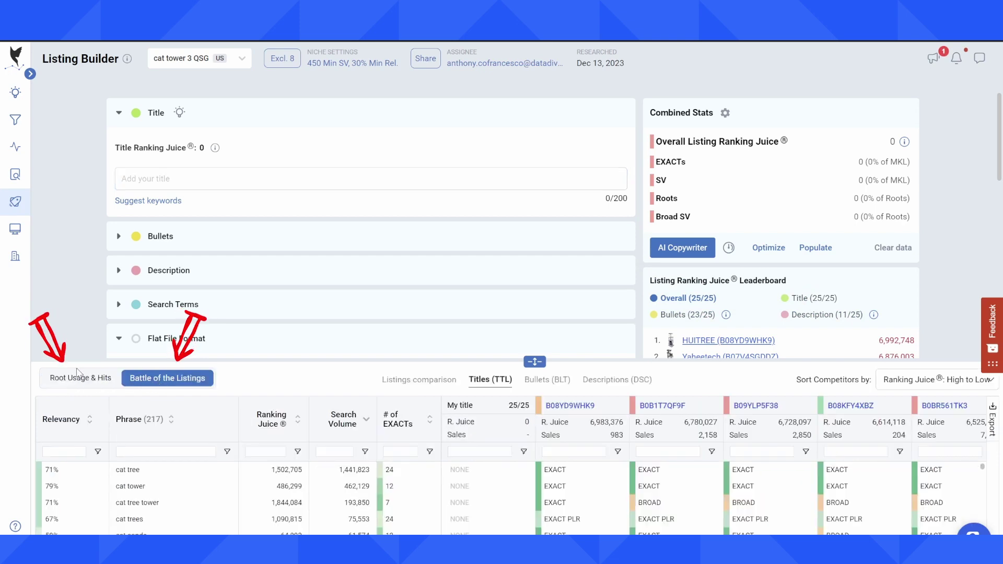
left_click(87, 380)
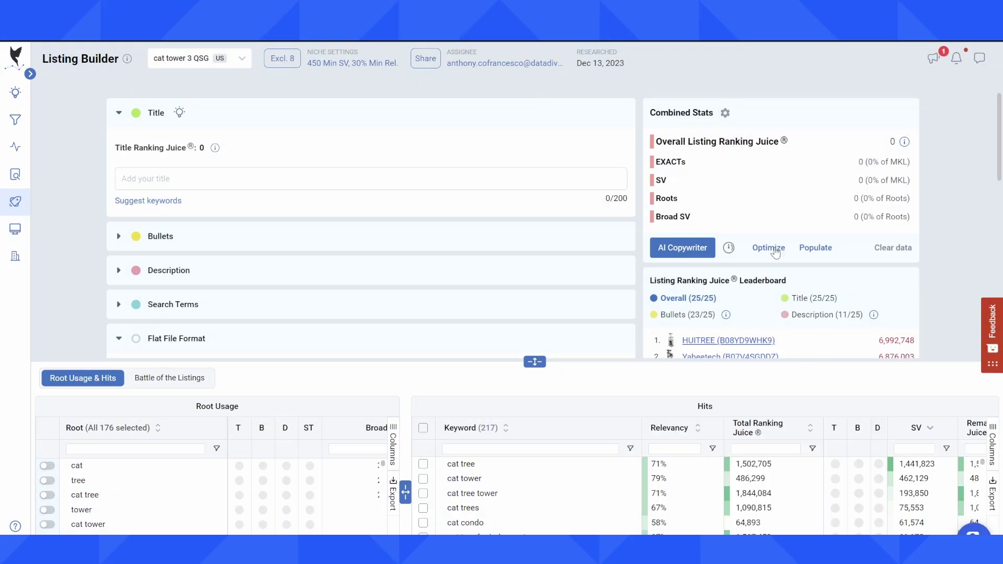
- Optimize only the title's Ranking Juice, filling 60% of its character count (120/200) with the best-performing keywords
left_click(774, 249)
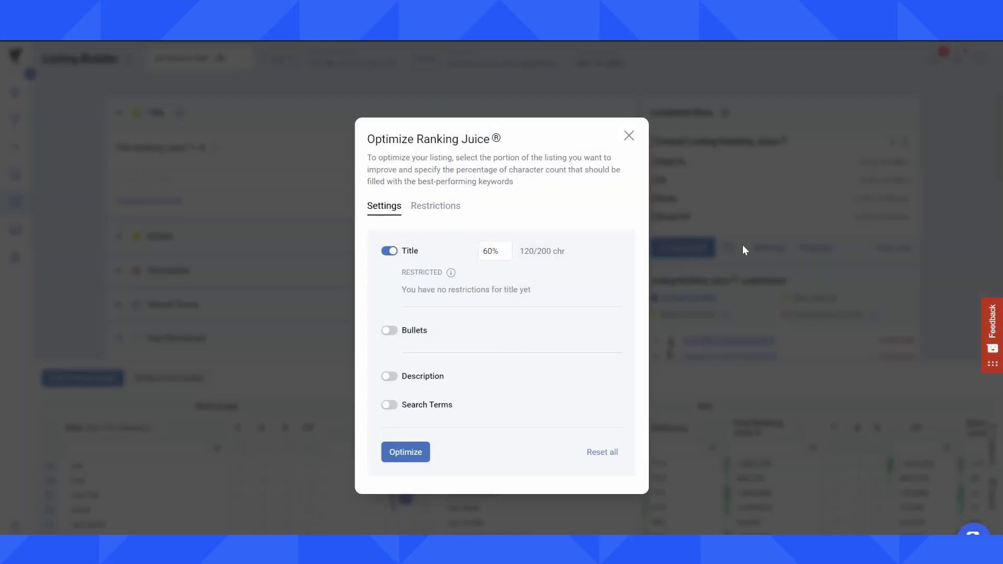
left_click(627, 137)
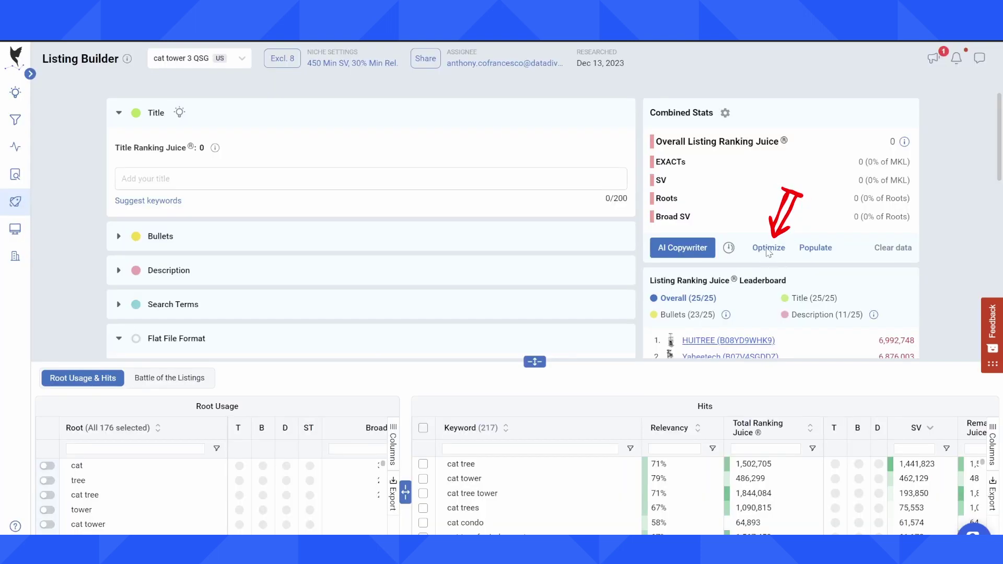
left_click(768, 249)
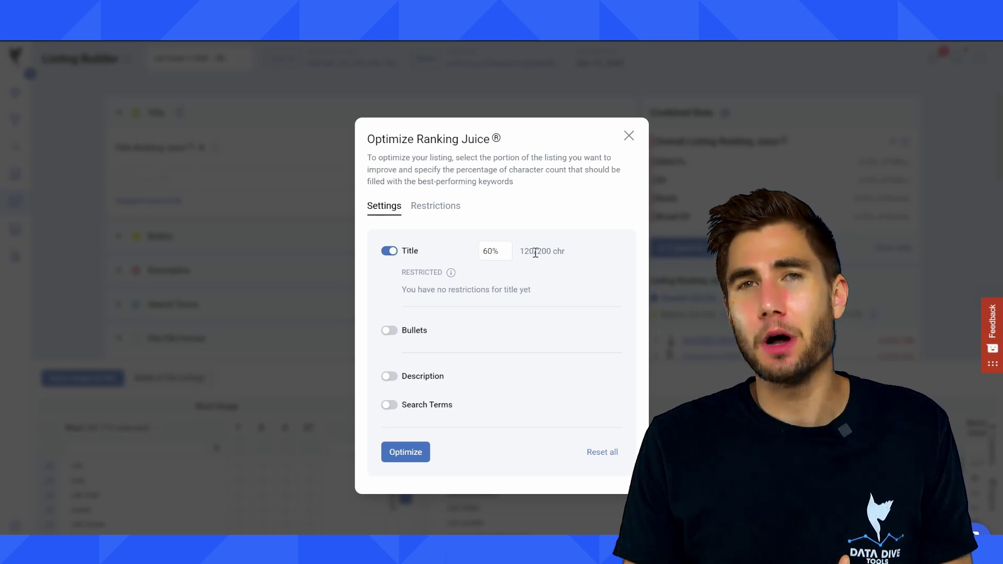
left_click(407, 453)
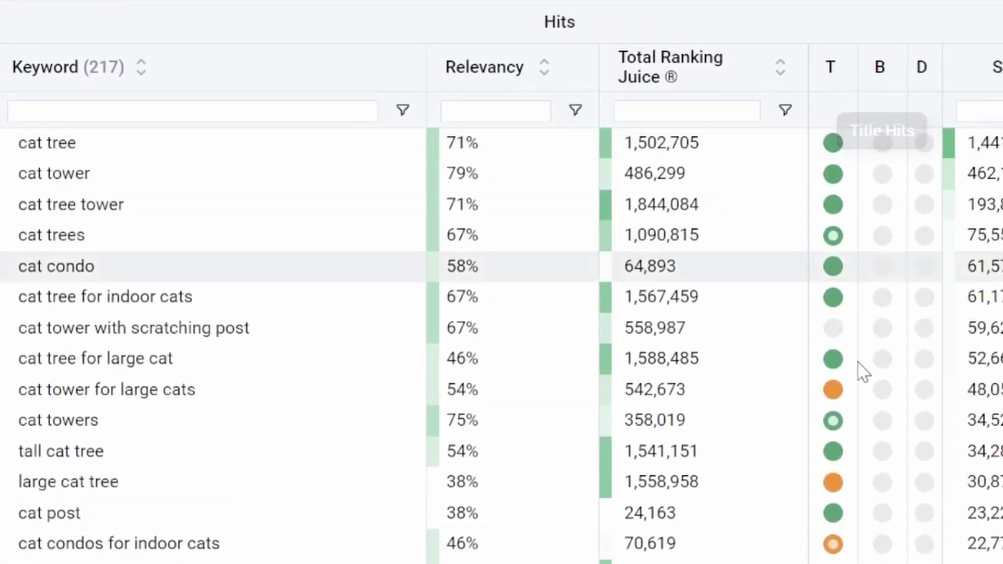
- Examine how the title hits each keyword in the Hits table, including the exact, exact plural and broad matches
mouse_move(845, 175)
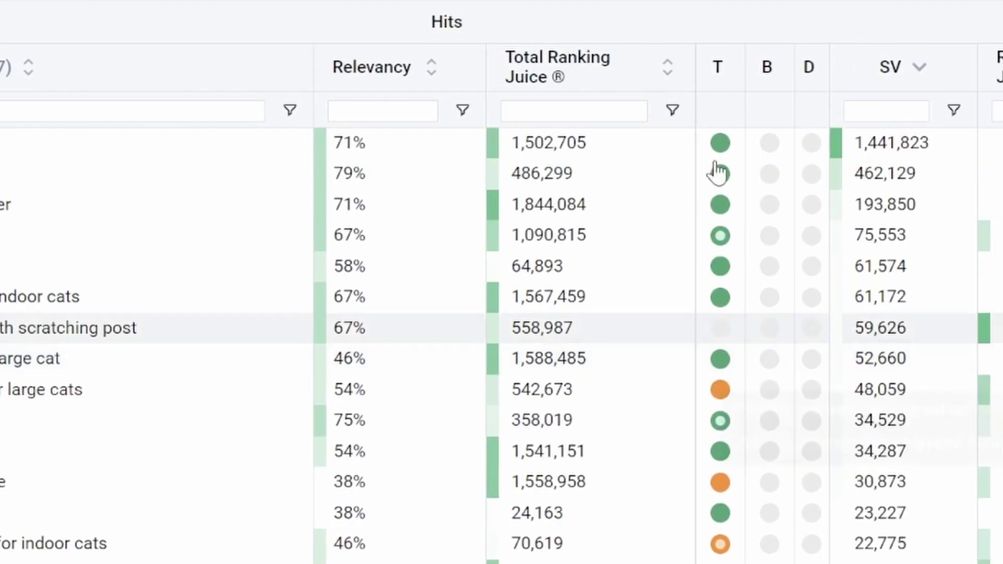
mouse_move(721, 151)
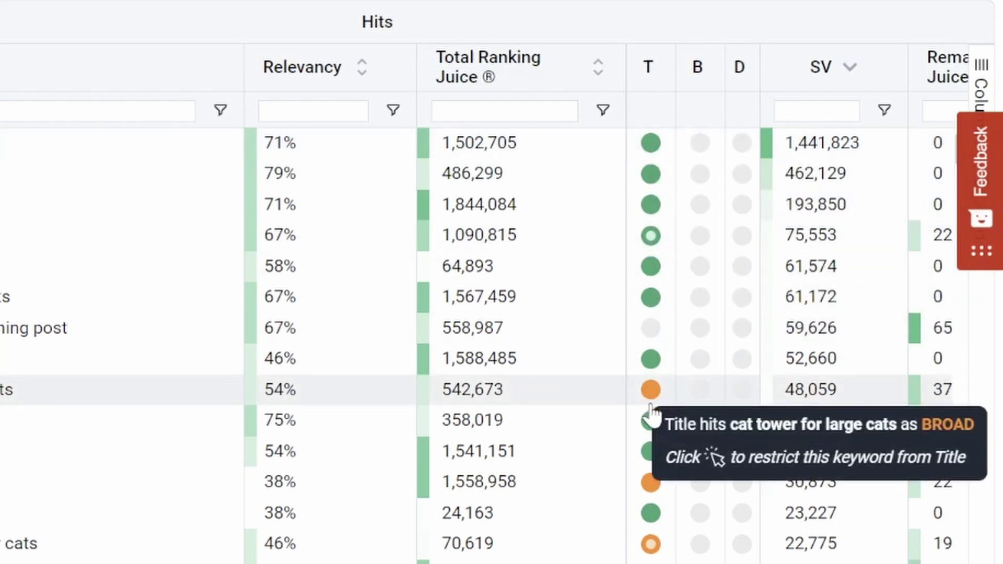
mouse_move(651, 546)
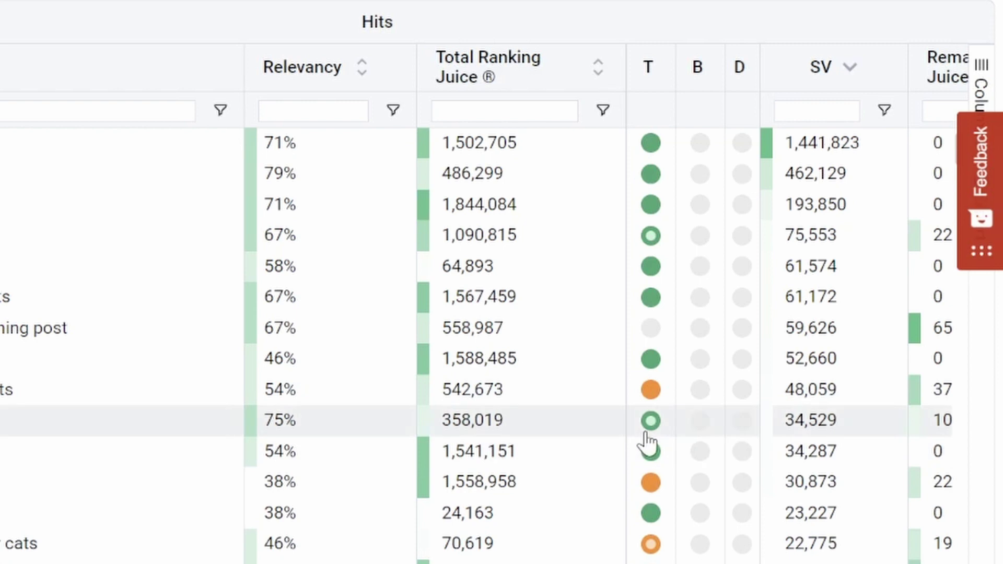
scroll(646, 444, "down", 10)
mouse_move(644, 441)
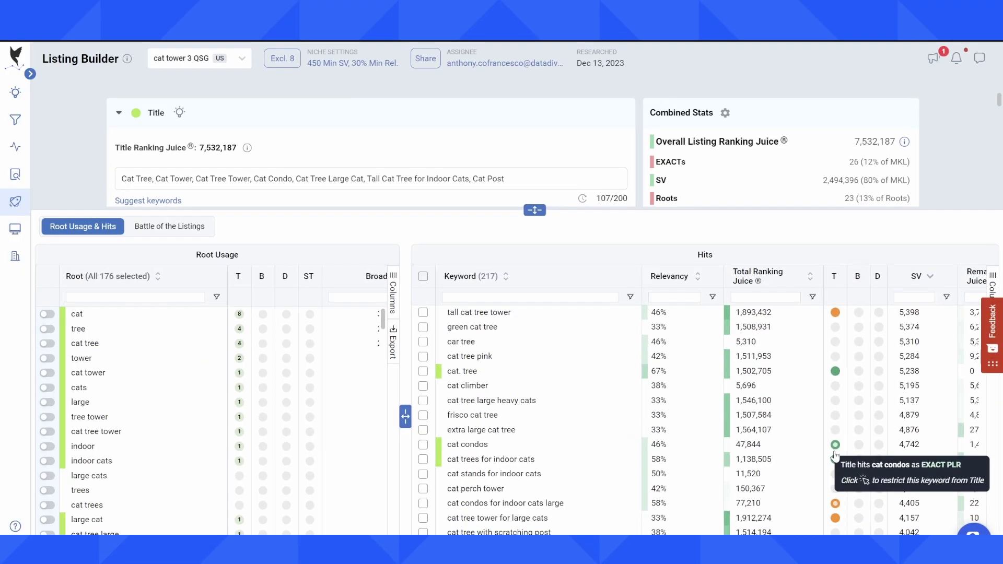
scroll(835, 476, "down", 10)
scroll(832, 449, "up", 15)
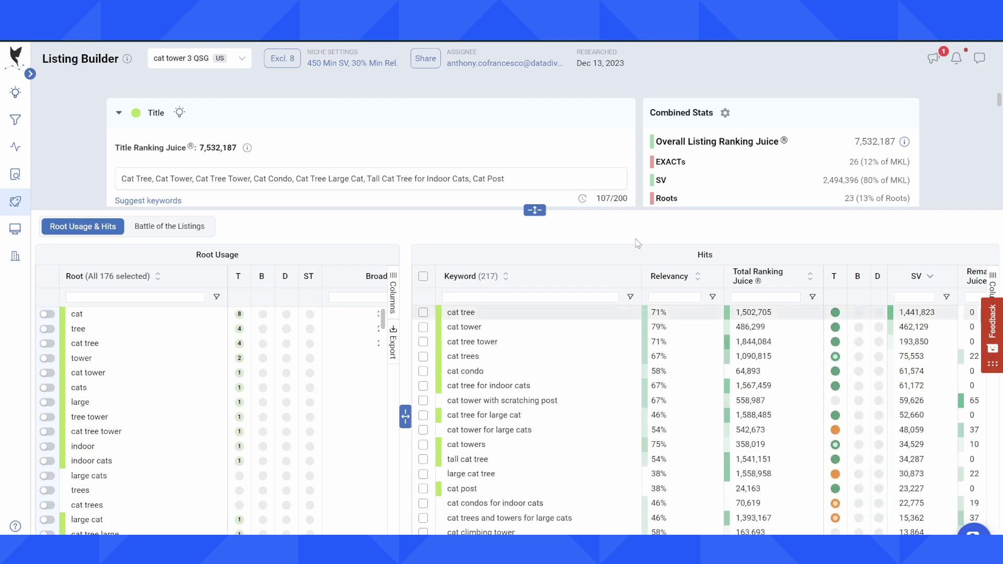
- Enlarge the listing area and show the Ranking Juice leaderboard by Title to compare the listing with competitors
left_click_drag(643, 209, 644, 360)
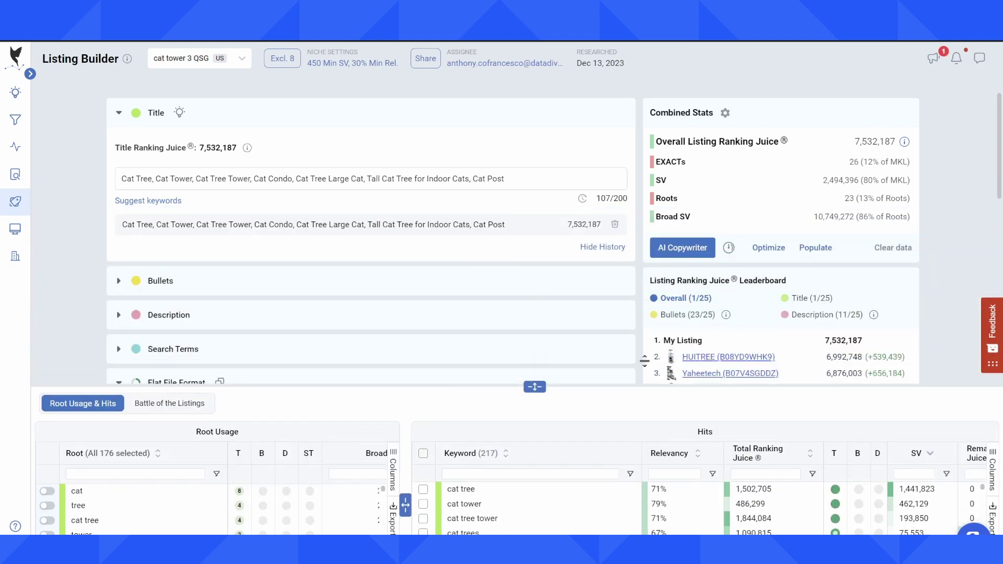
left_click(811, 299)
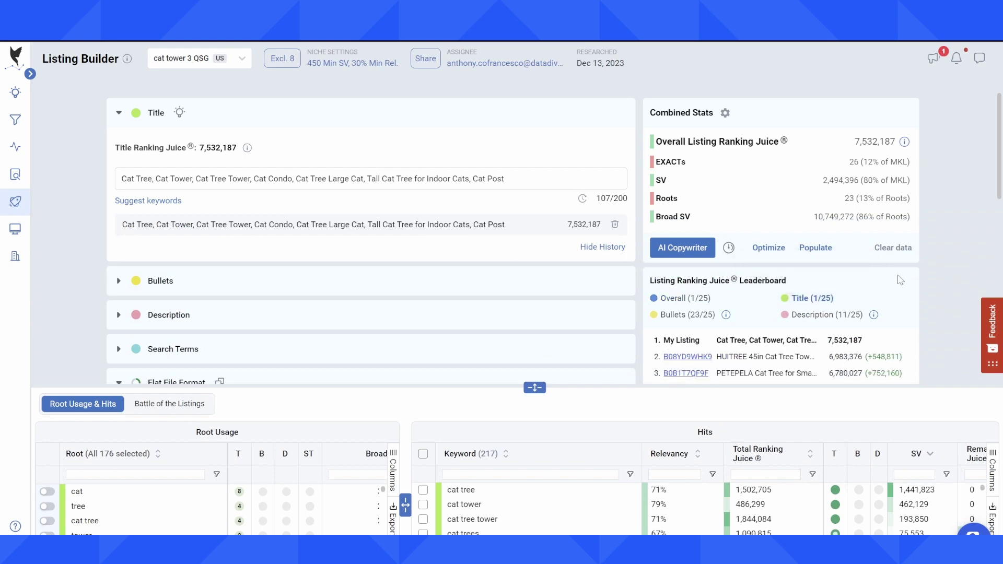
scroll(910, 278, "down", 2)
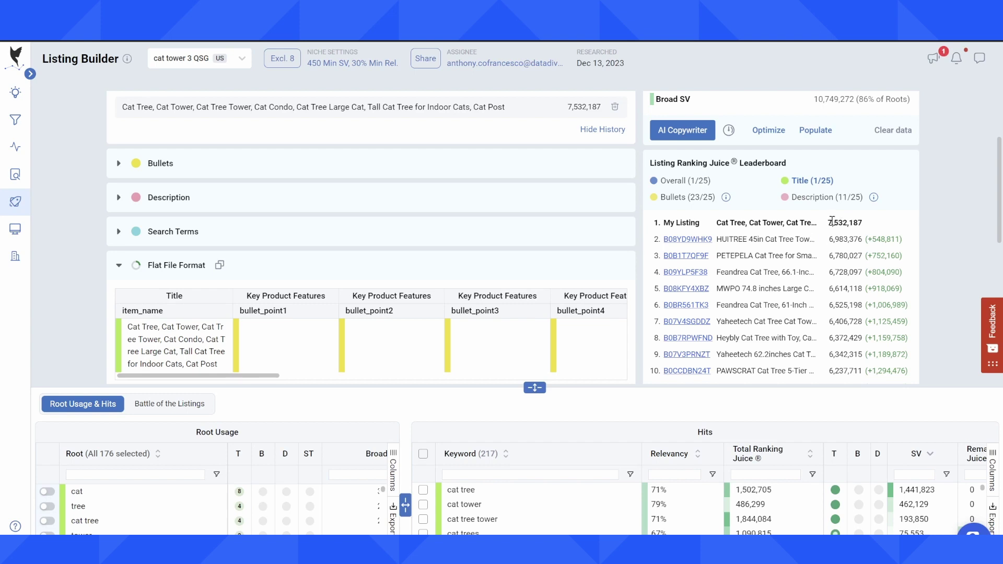
scroll(850, 265, "up", 2)
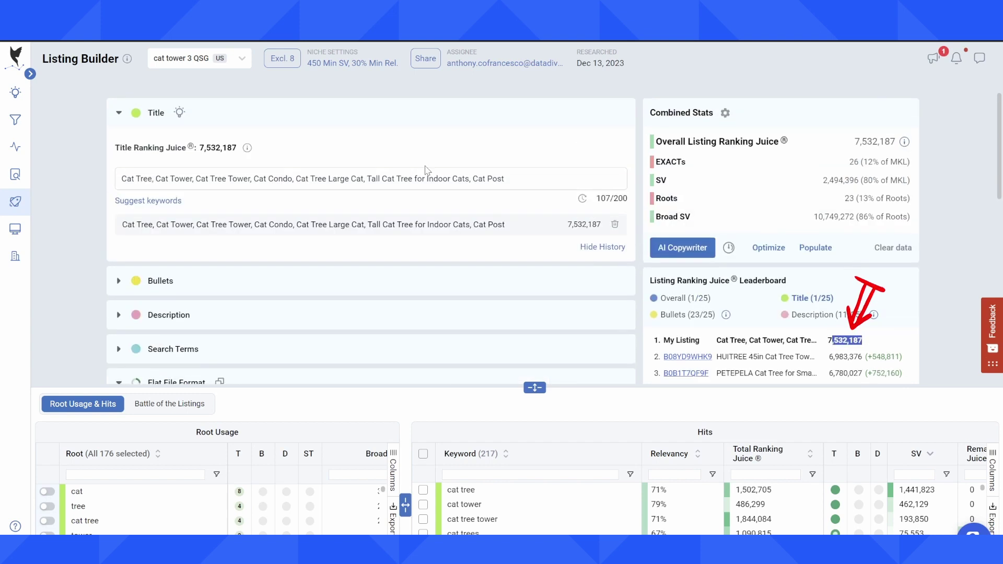
- Insert the brand name followed by a colon at the start of the title, before "Cat Tree"
left_click(125, 184)
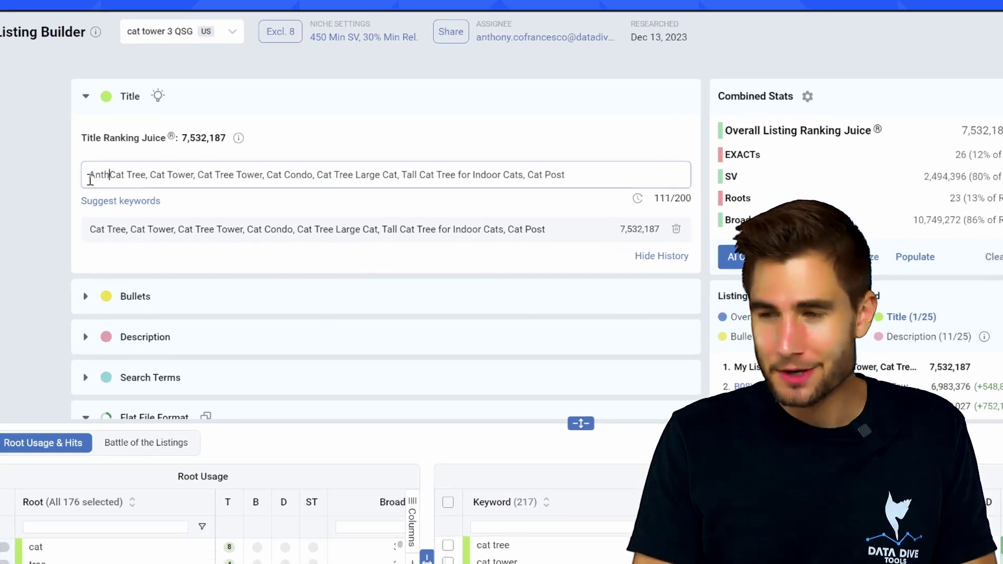
type("Anthony's ")
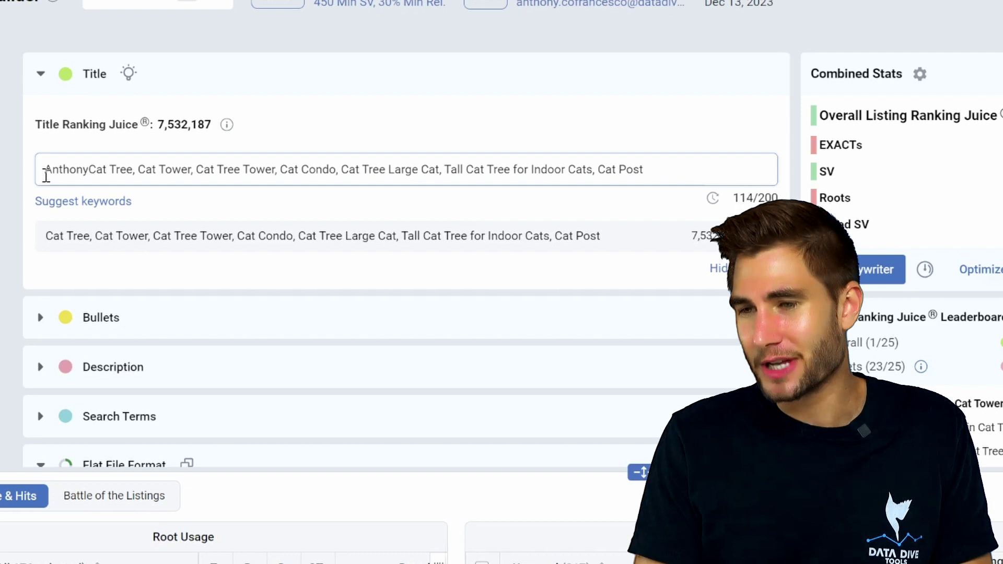
type("Esee")
key("BackSpace")
key("BackSpace")
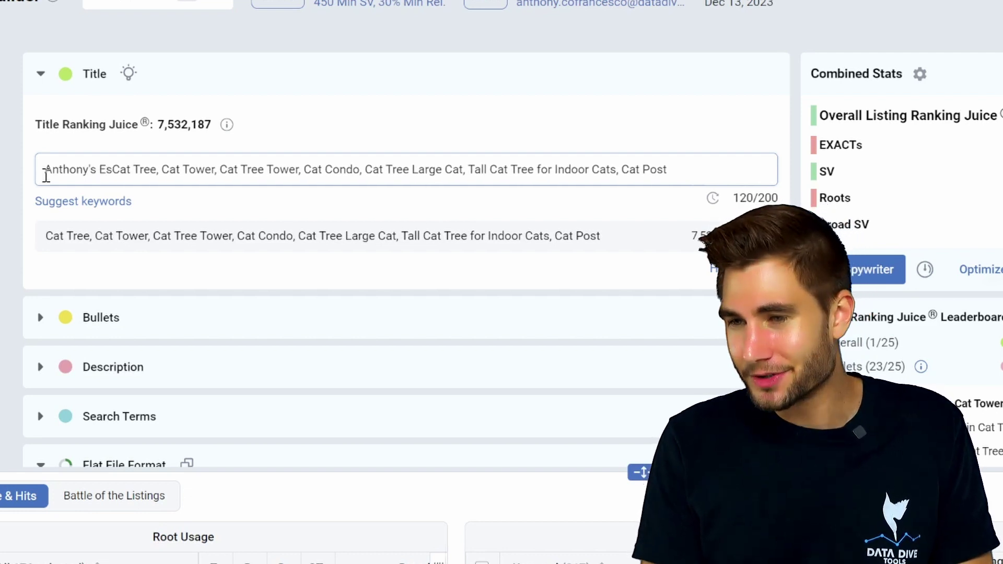
key("BackSpace")
type("ssentials: ")
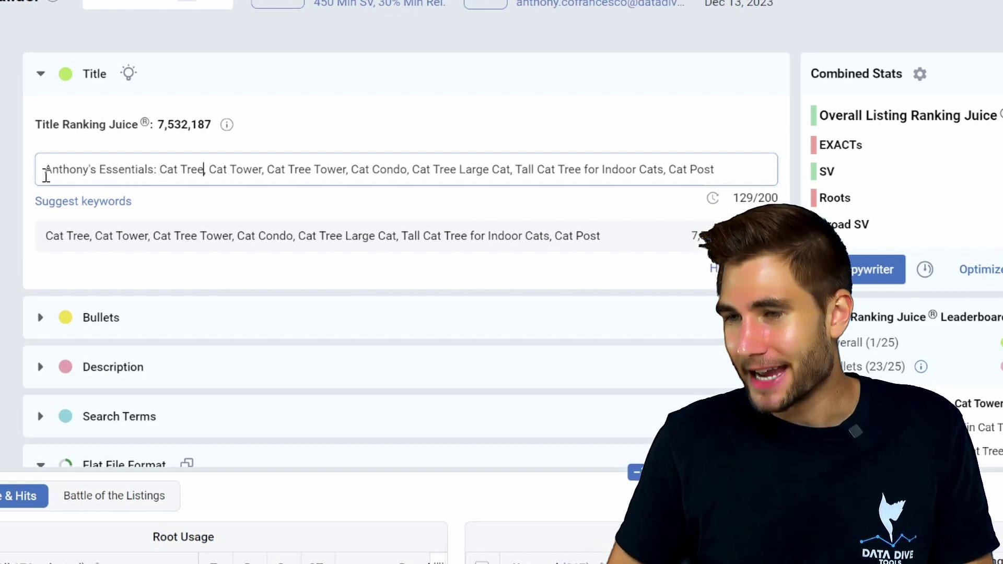
- Separate the title's first three keywords with hyphens and append "More Special Words That Make Title Readable" at its end
type("-")
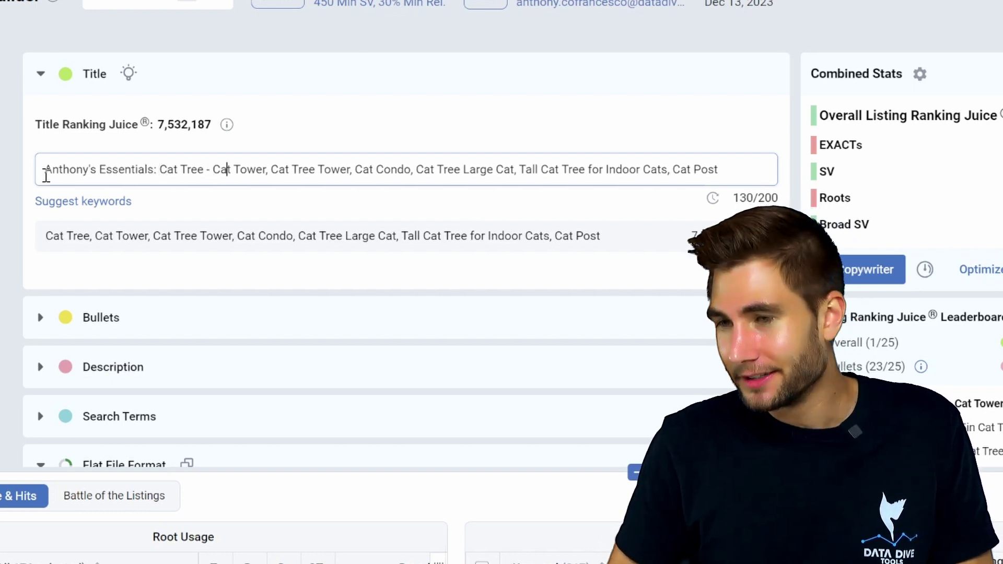
type(" -")
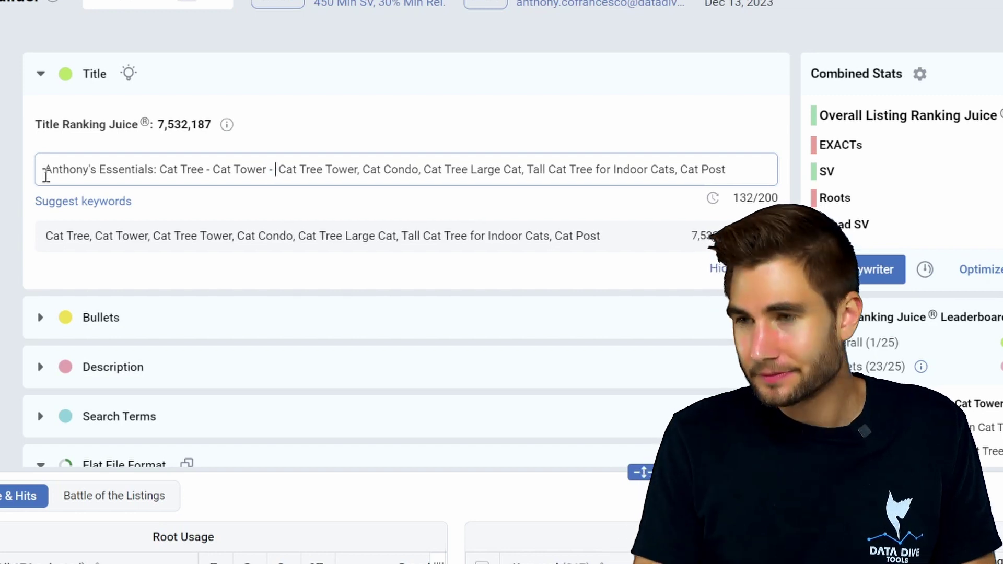
key("End")
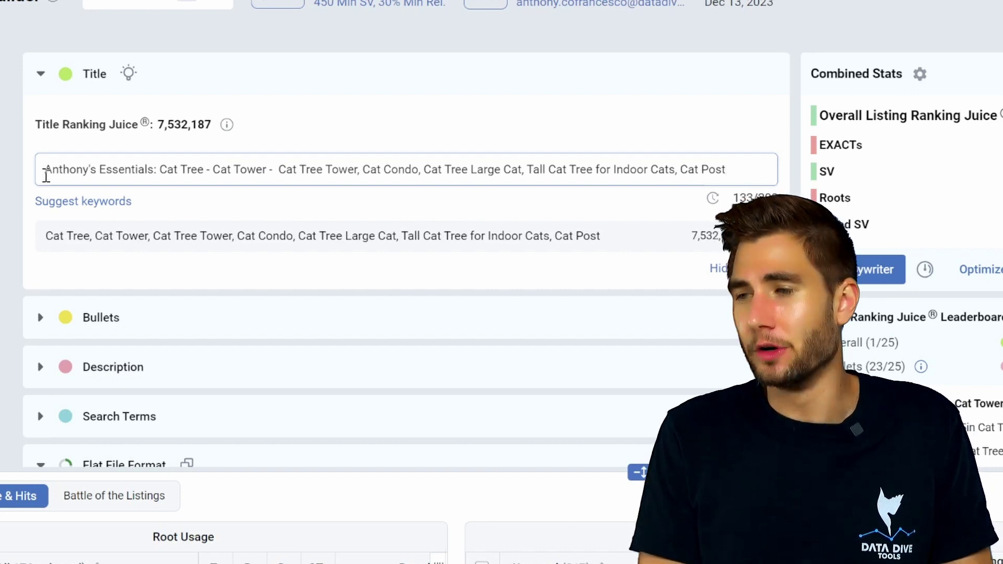
type("More Special Words That Make Title Readable")
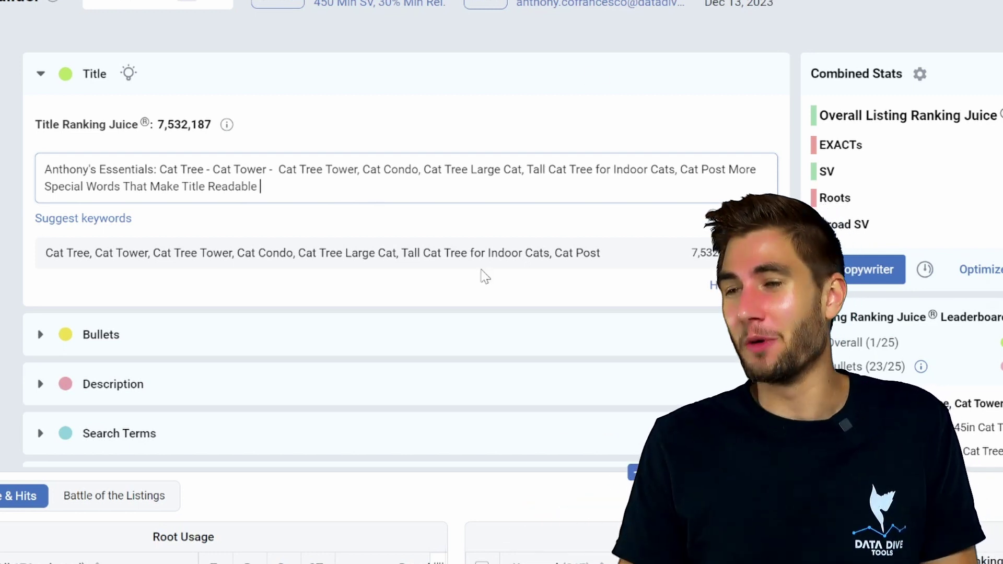
left_click_drag(344, 191, 45, 188)
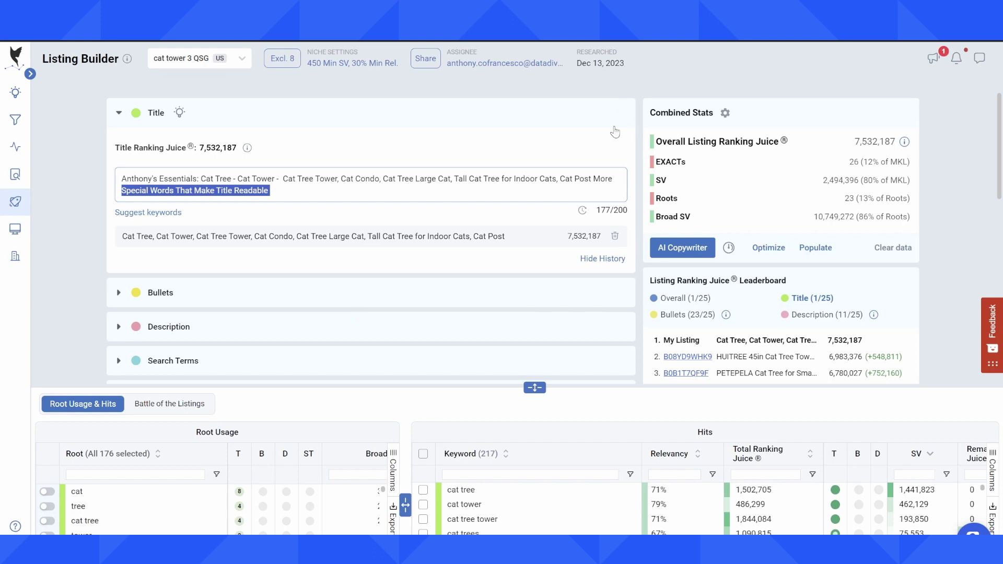
- Generate the listing's copy with AI Copywriter
scroll(657, 199, "down", 1)
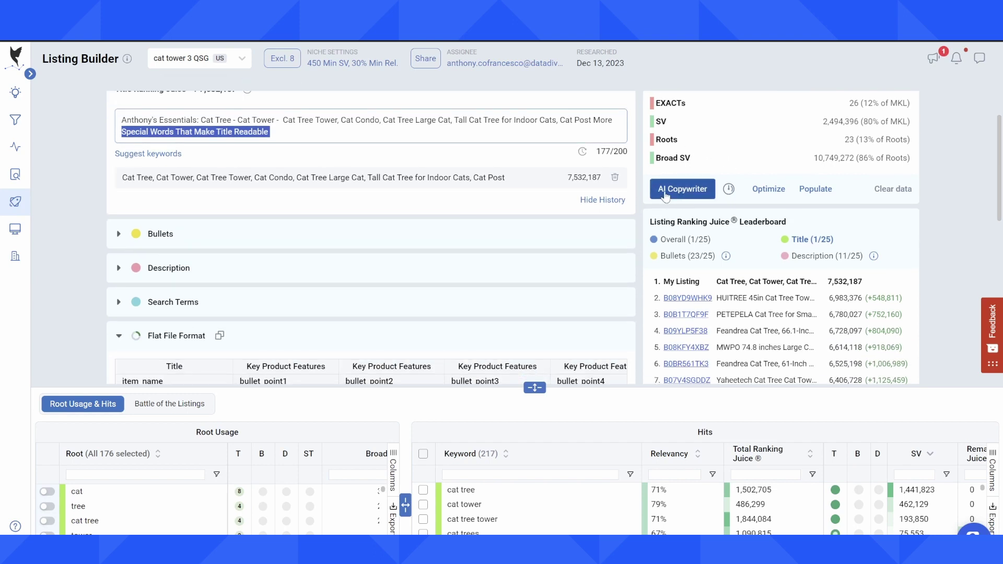
left_click(685, 189)
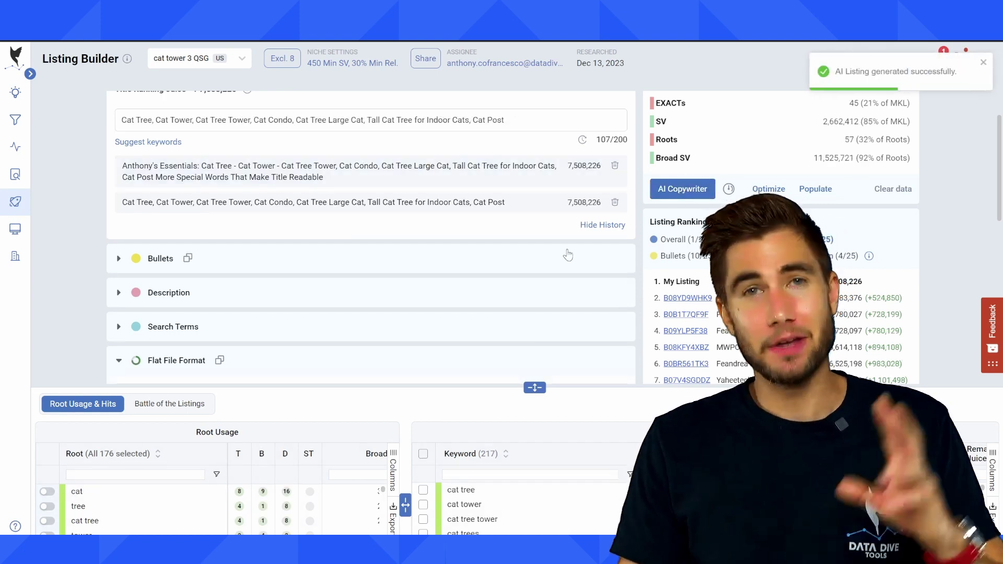
- Expand the Bullets section and read through the AI-generated bullet points
left_click(119, 258)
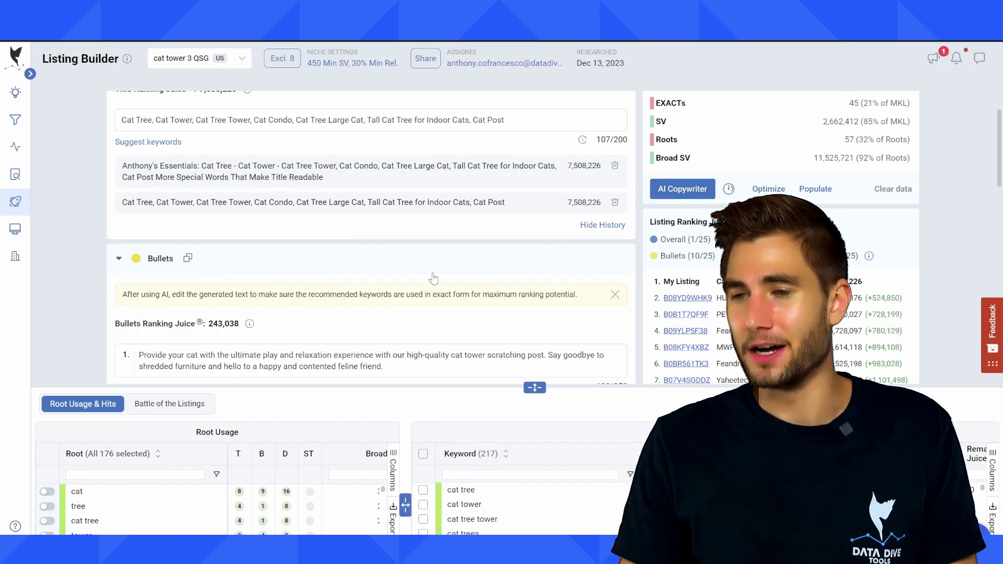
scroll(425, 264, "down", 5)
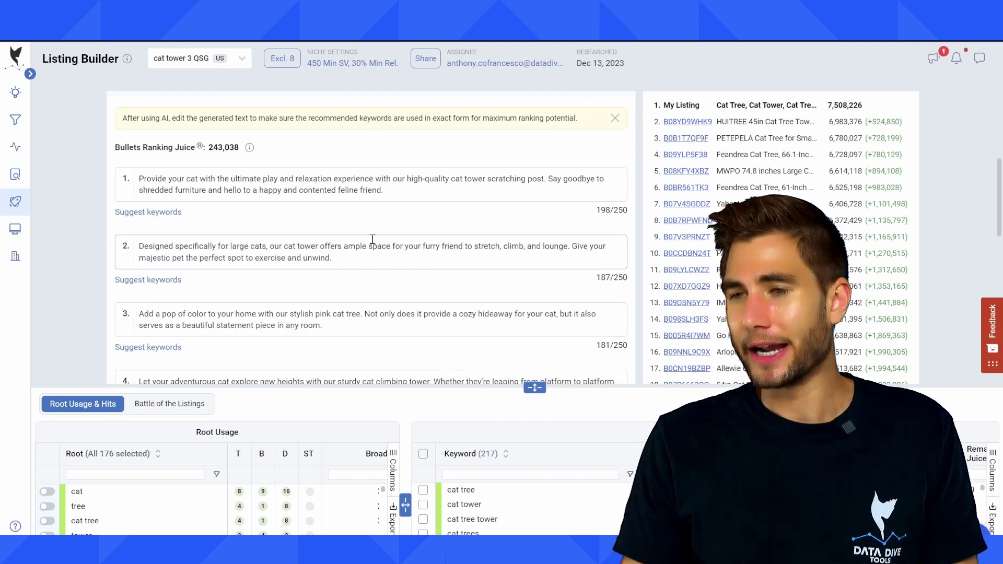
left_click_drag(151, 179, 436, 201)
left_click_drag(167, 250, 425, 278)
scroll(425, 277, "down", 6)
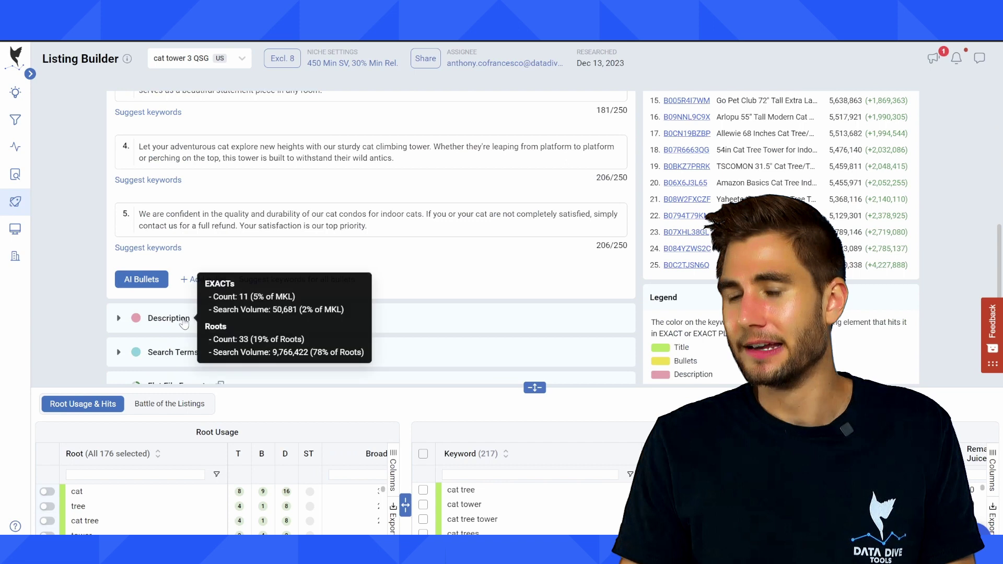
- Expand the Description section and read through the AI-generated description
left_click(184, 320)
scroll(296, 262, "down", 4)
left_click_drag(142, 247, 486, 347)
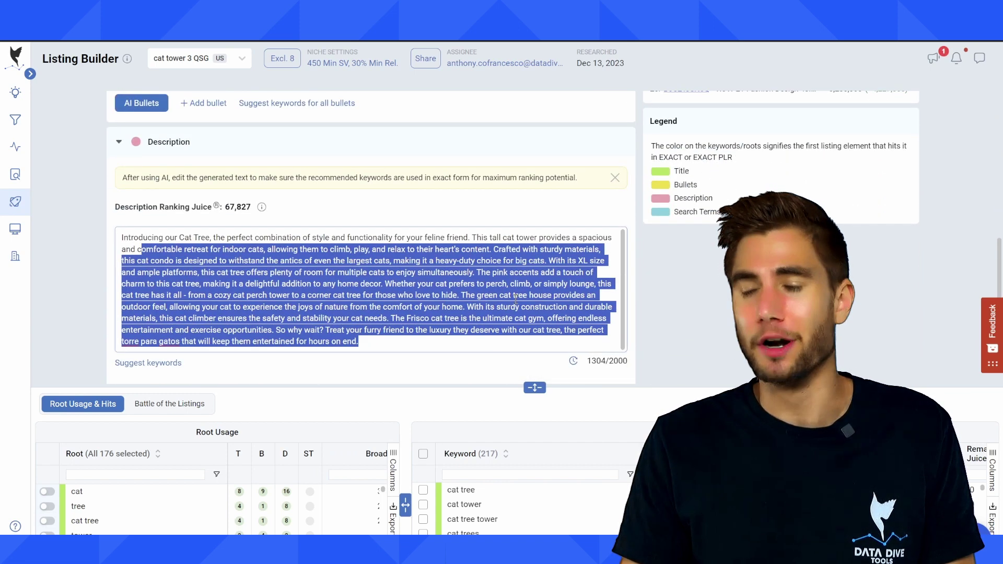
left_click(533, 291)
scroll(533, 291, "up", 4)
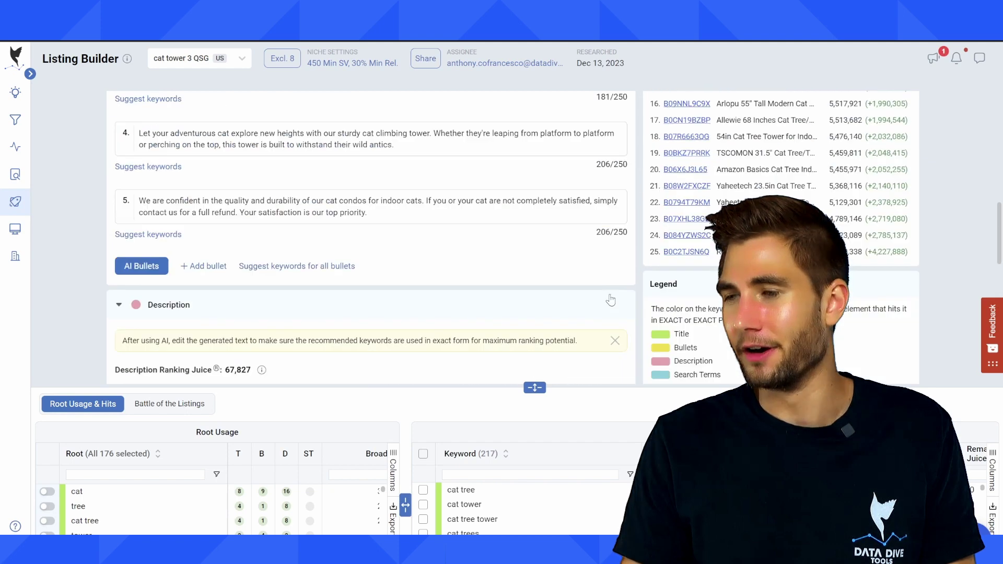
- Read the latter part of the AI-generated description, highlighting its text
scroll(290, 133, "down", 8)
left_click_drag(402, 157, 366, 97)
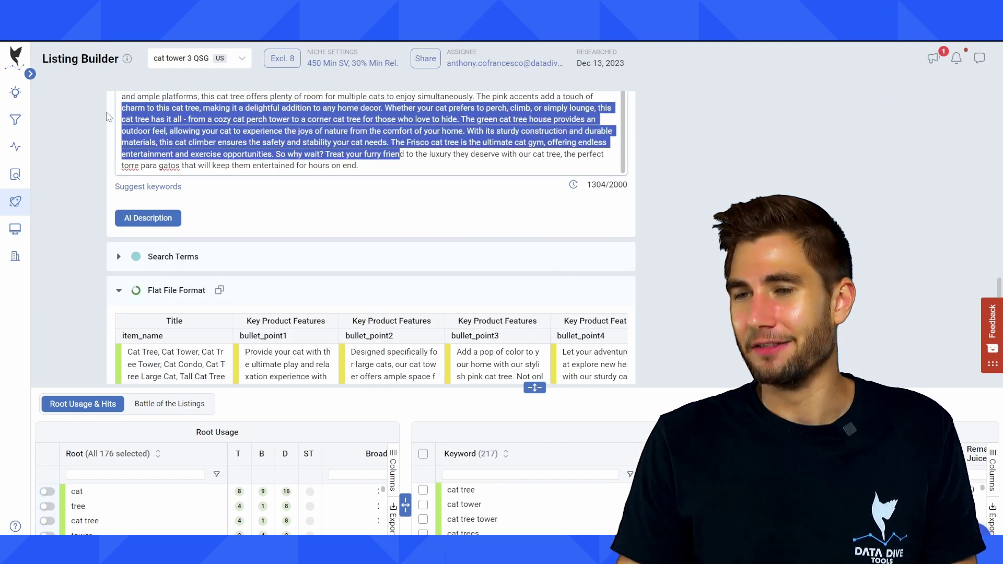
- Compare the listing with competitors on the Overall, Title, Bullets and Description views of the Listing Ranking Juice Leaderboard
scroll(586, 229, "up", 8)
scroll(586, 228, "up", 5)
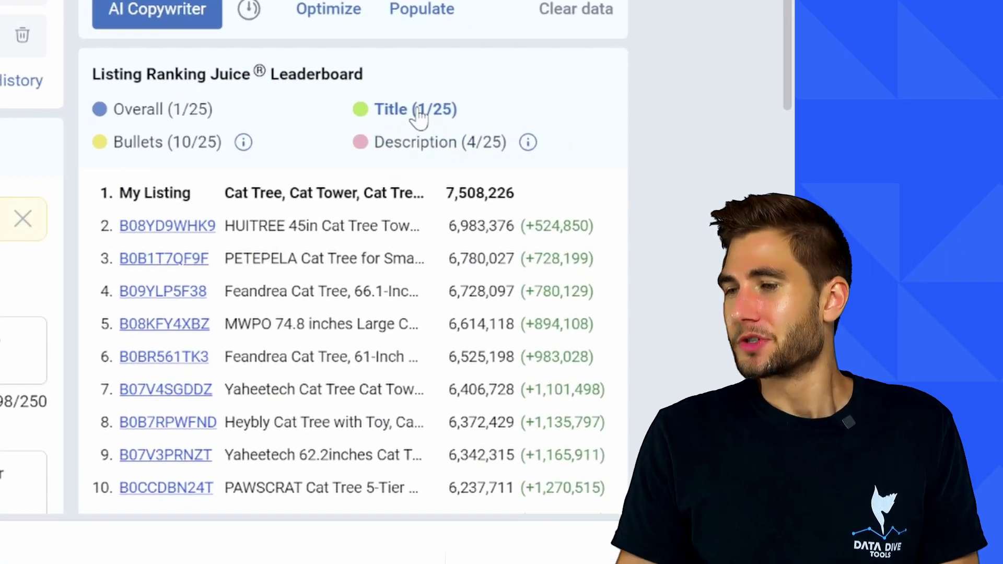
left_click(202, 116)
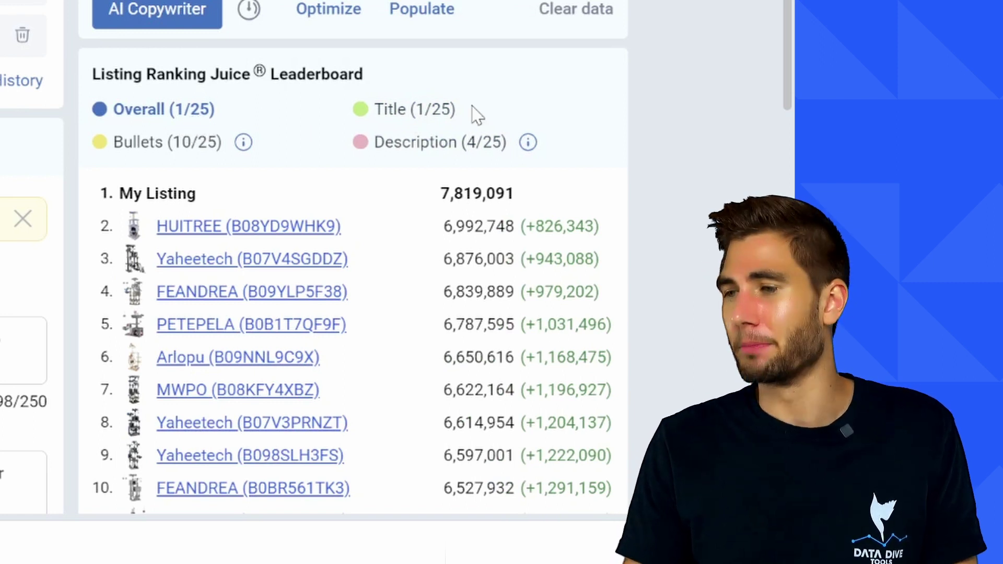
left_click(435, 111)
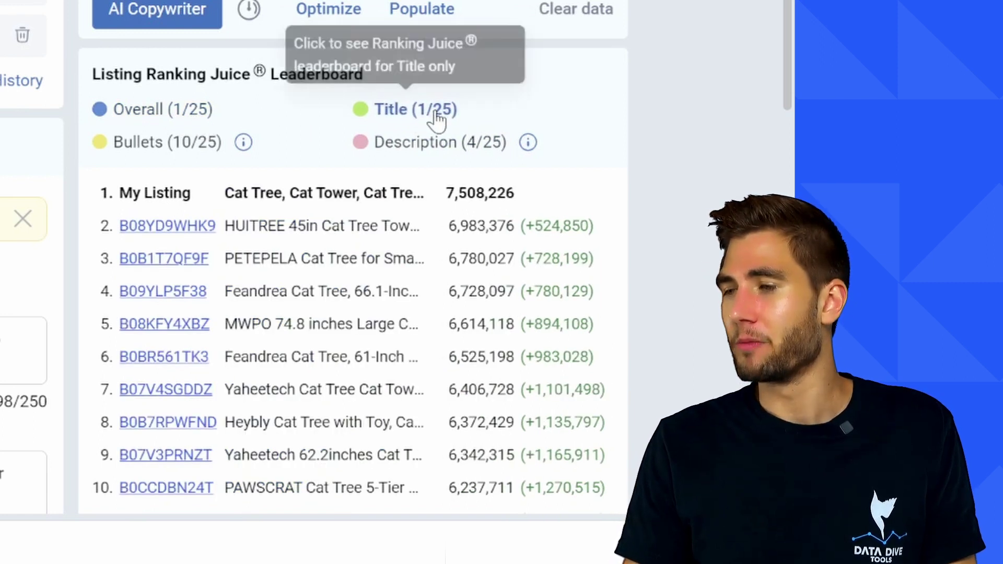
left_click(155, 152)
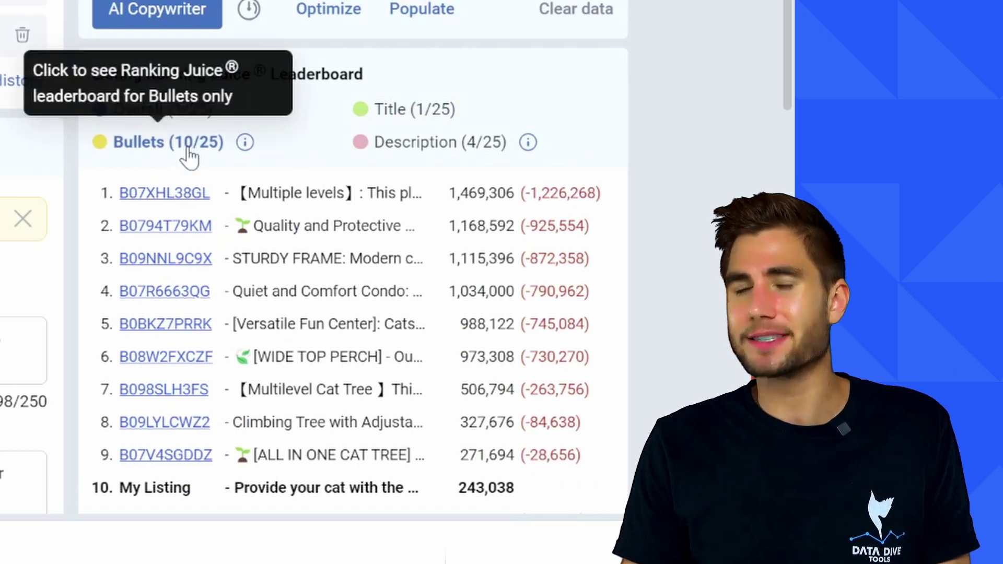
left_click(478, 150)
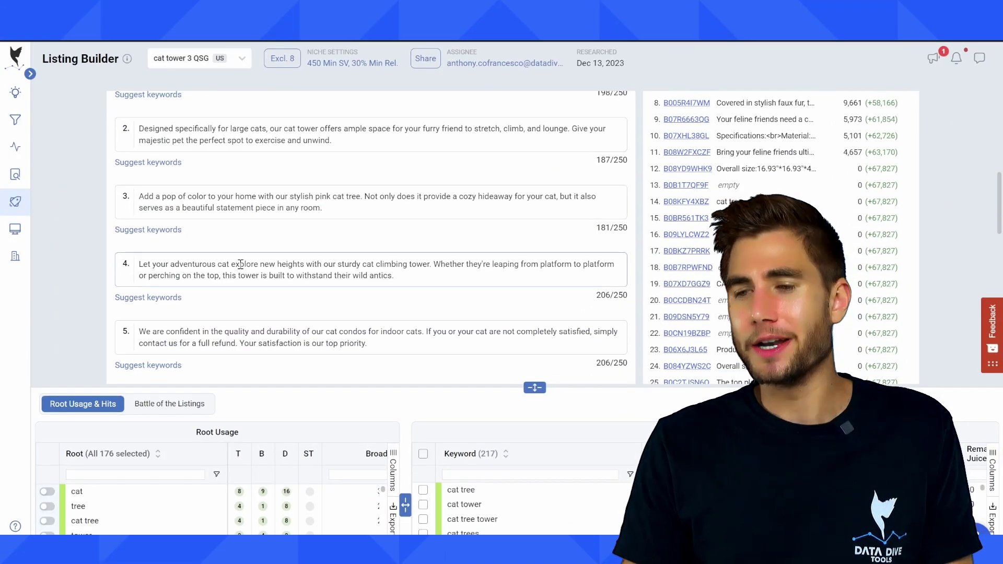
- Open AI Bullets, review each bullet's keywords and topic, and optimize them
scroll(241, 264, "down", 2)
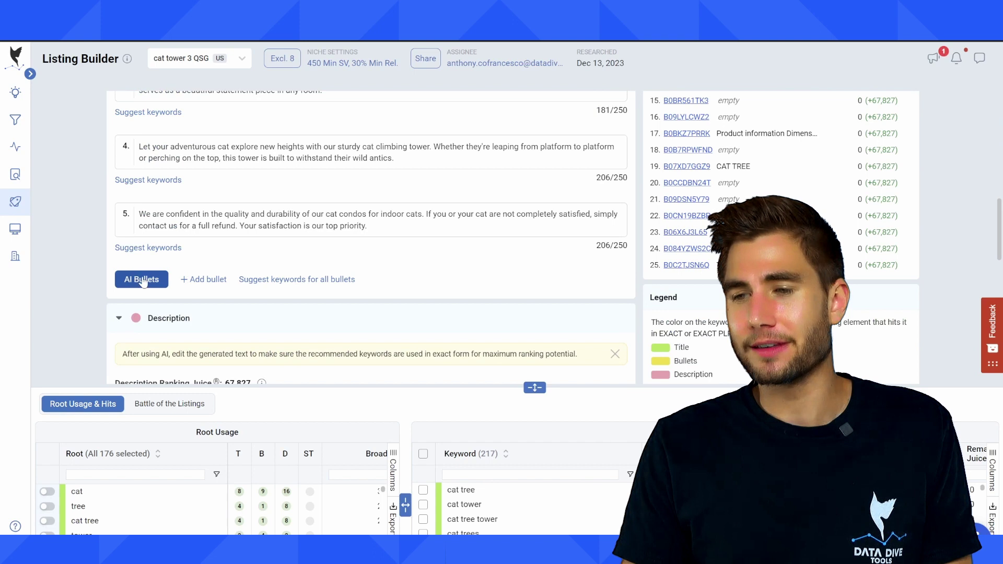
left_click(141, 281)
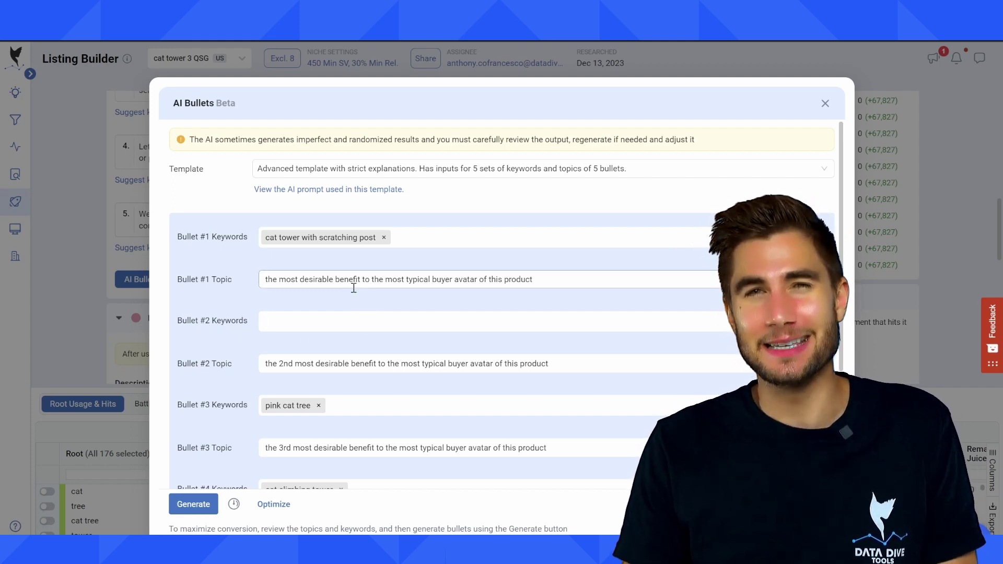
scroll(381, 274, "down", 3)
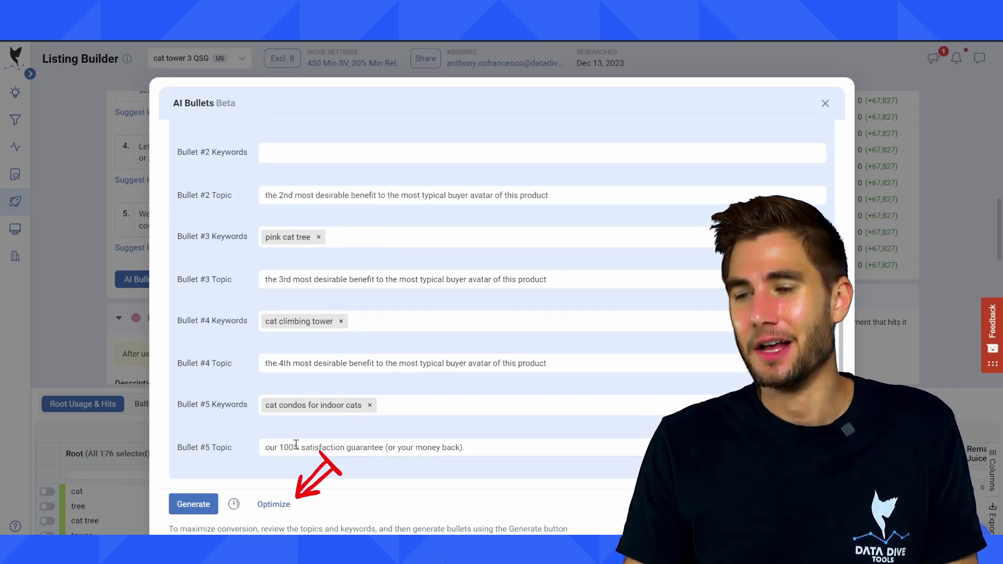
left_click(283, 506)
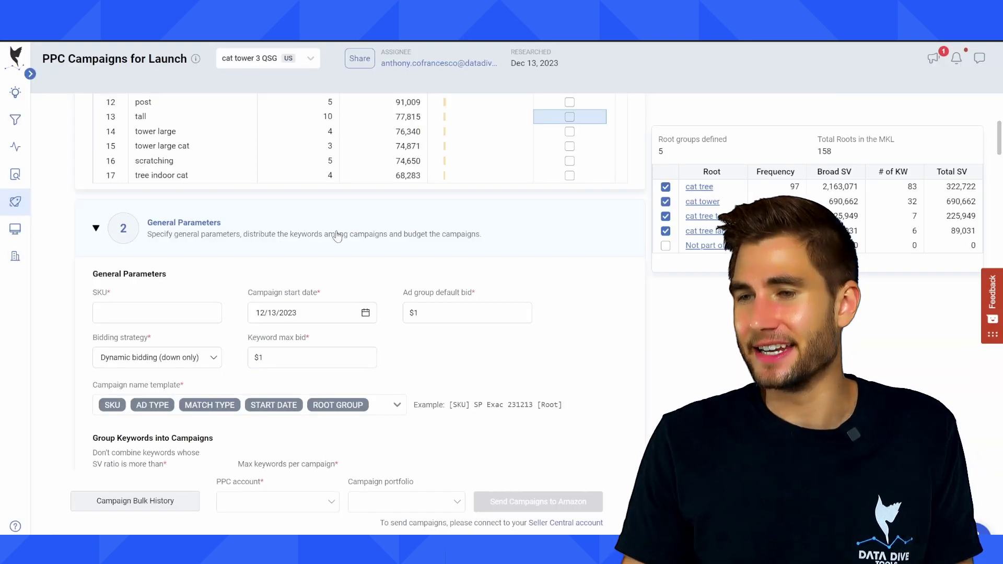
- Open the Master Keyword List for the cat tower niche from PPC Campaigns for Launch
scroll(280, 269, "up", 5)
mouse_move(18, 144)
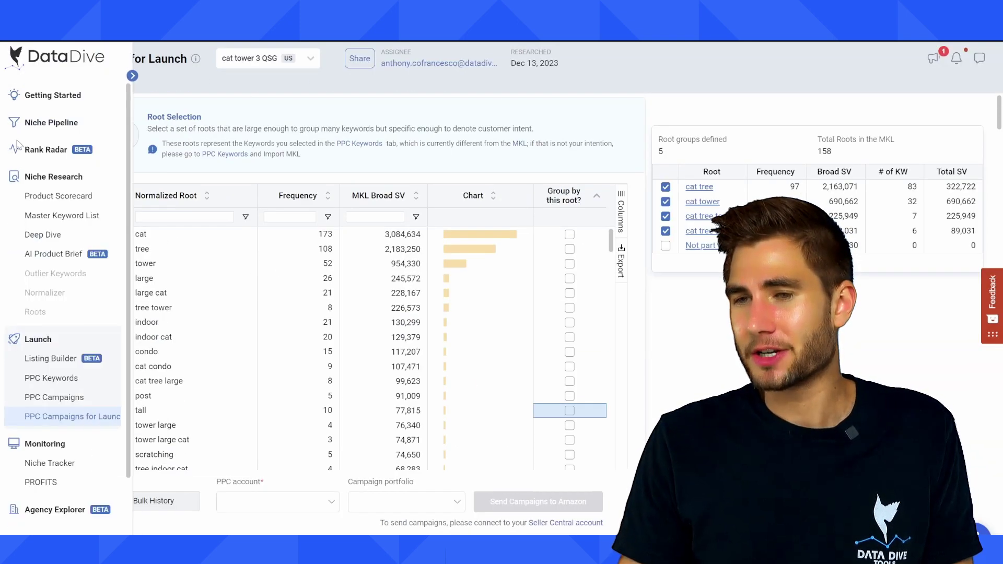
left_click(62, 217)
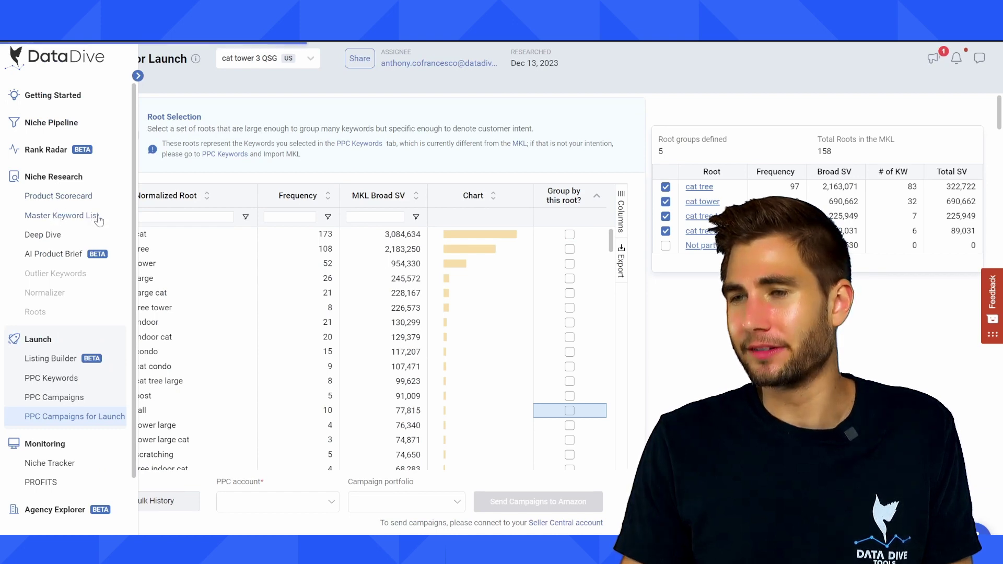
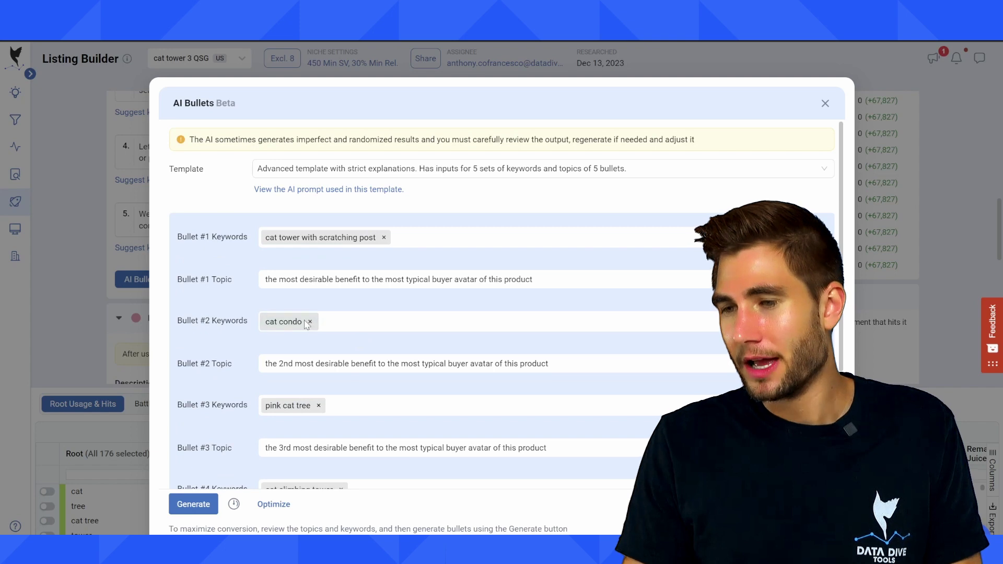
- Generate bullets from the five sets of keywords and topics, and read the AI output for each keyword
left_click(193, 504)
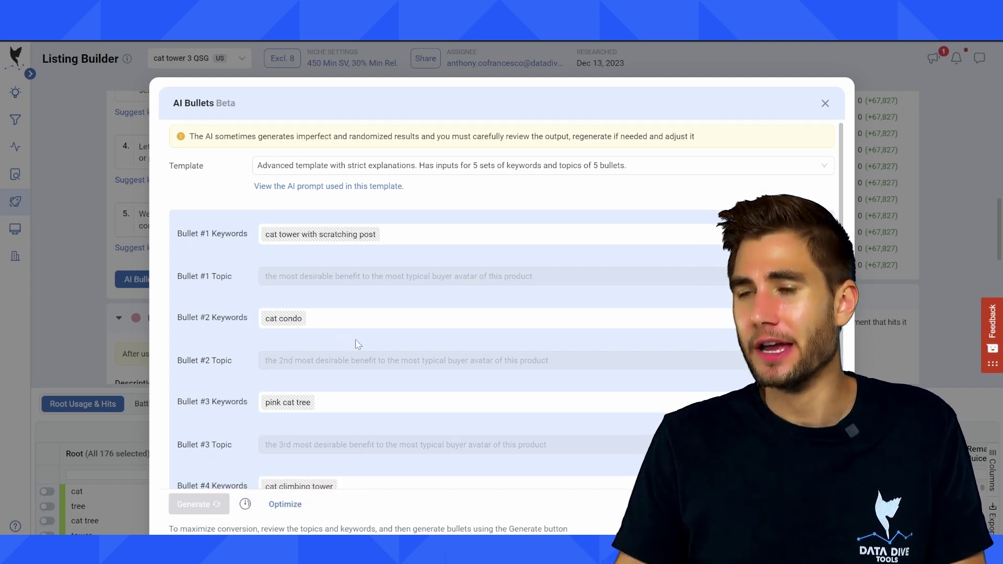
scroll(379, 351, "down", 3)
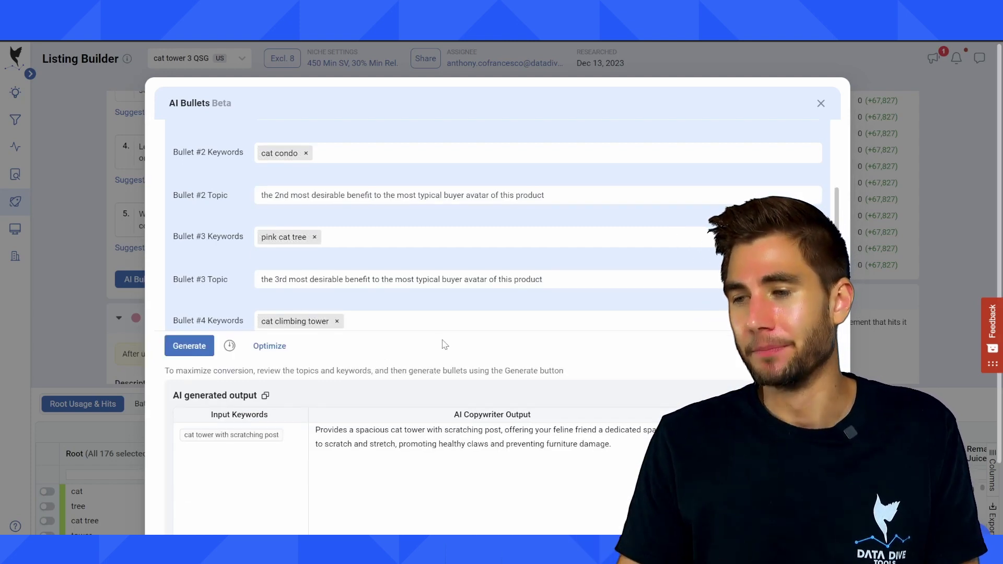
scroll(400, 350, "down", 2)
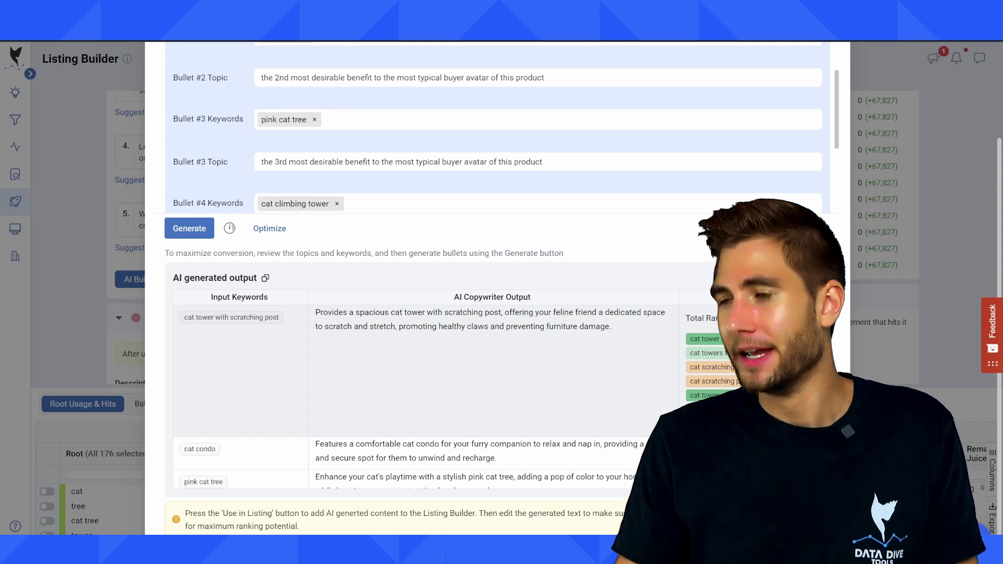
scroll(265, 408, "down", 1)
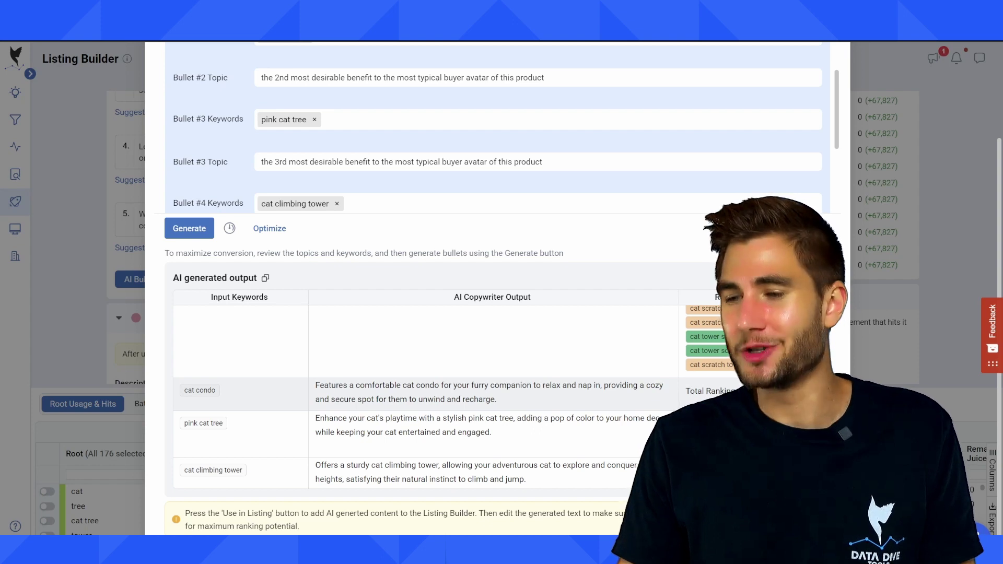
- Use the AI-generated bullets in the listing
scroll(793, 155, "up", 5)
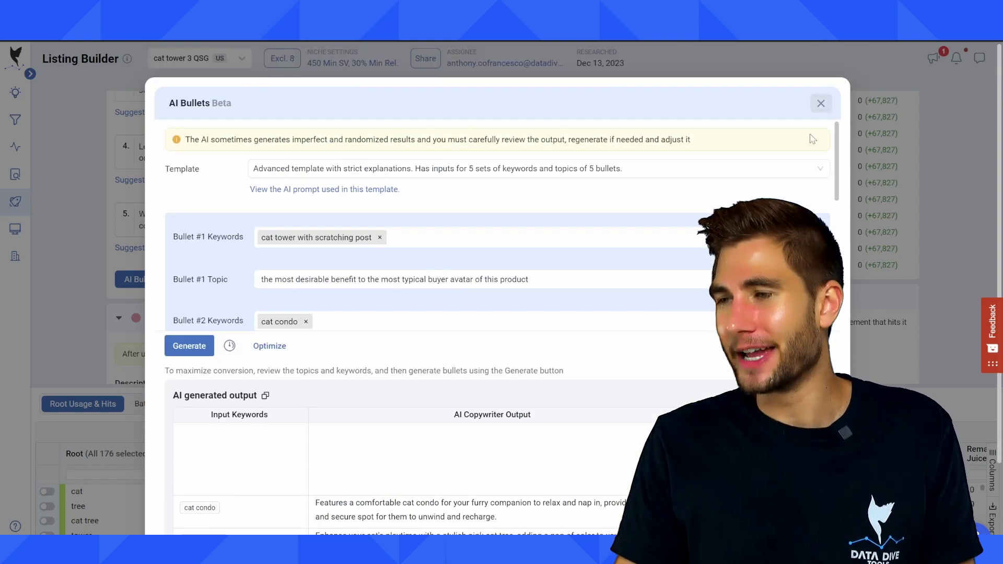
scroll(470, 314, "down", 3)
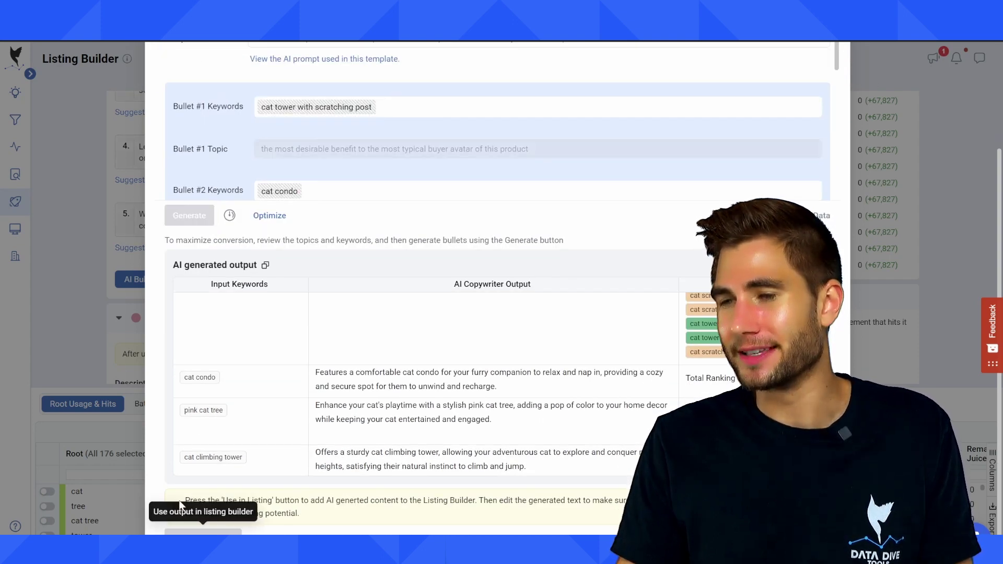
left_click(196, 533)
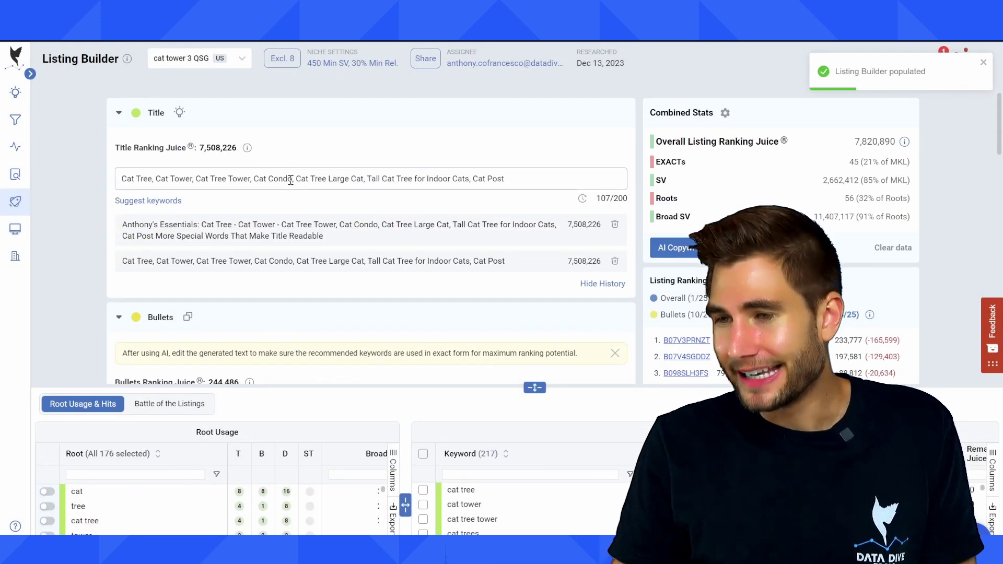
- Highlight "Cat Condo" in the title, enlarge the Hits table and bring its Remaining Ranking Juice and Total RJ per character columns into view
left_click_drag(293, 179, 250, 179)
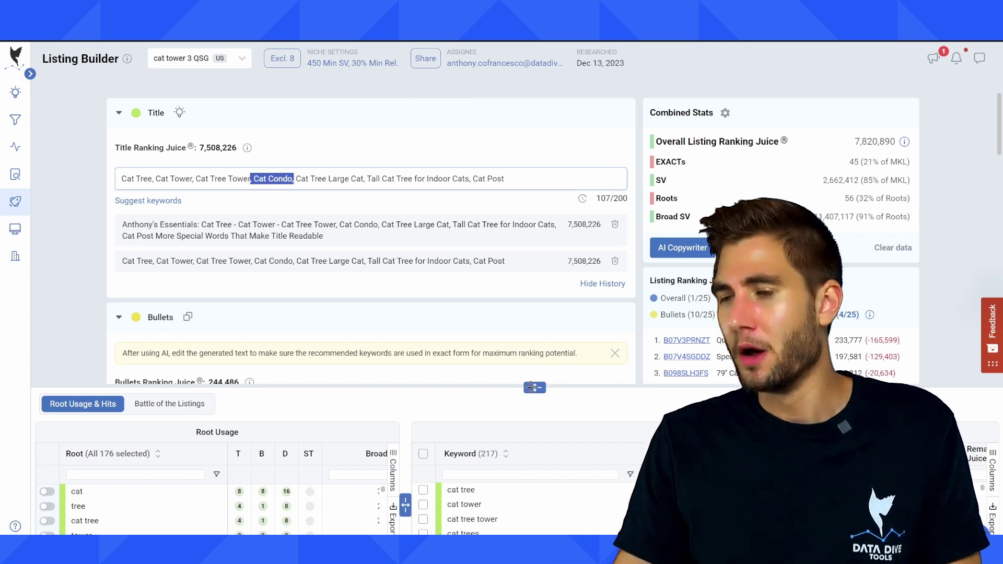
left_click_drag(535, 387, 534, 296)
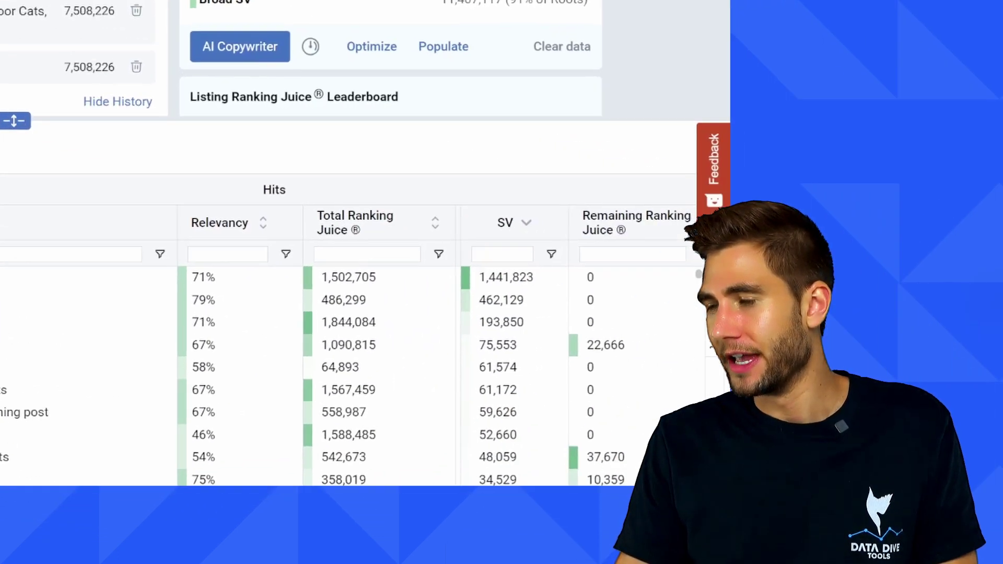
left_click_drag(568, 222, 475, 222)
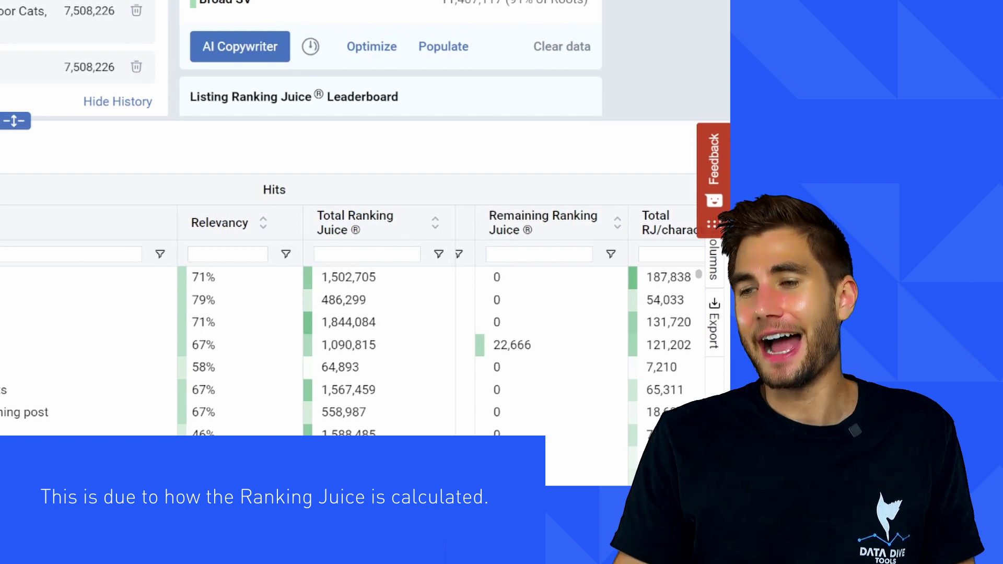
- Read through the five new bullets in the listing and check the Bullets Ranking Juice
scroll(301, 58, "down", 10)
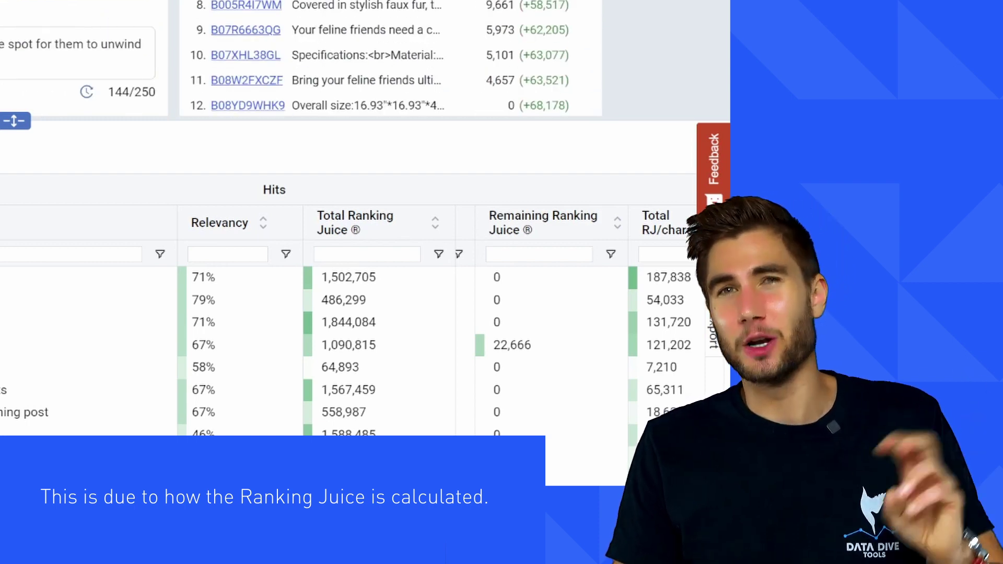
scroll(301, 59, "up", 5)
scroll(301, 58, "down", 6)
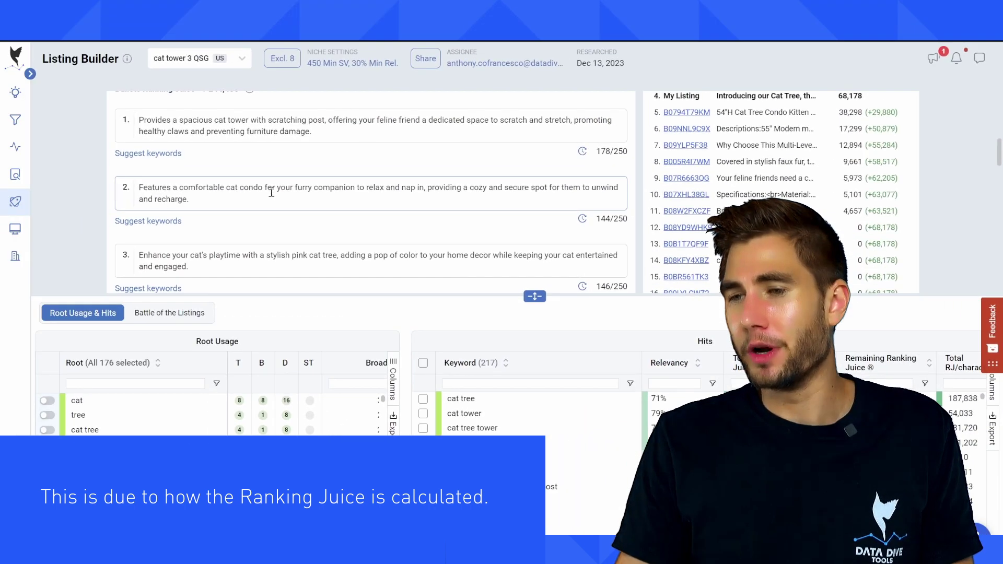
scroll(208, 196, "down", 5)
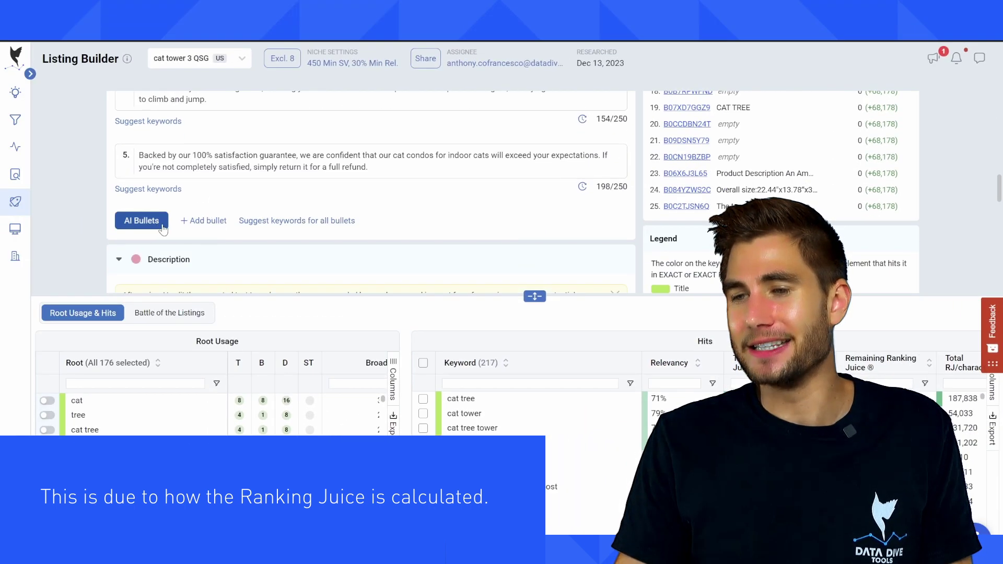
scroll(199, 213, "up", 6)
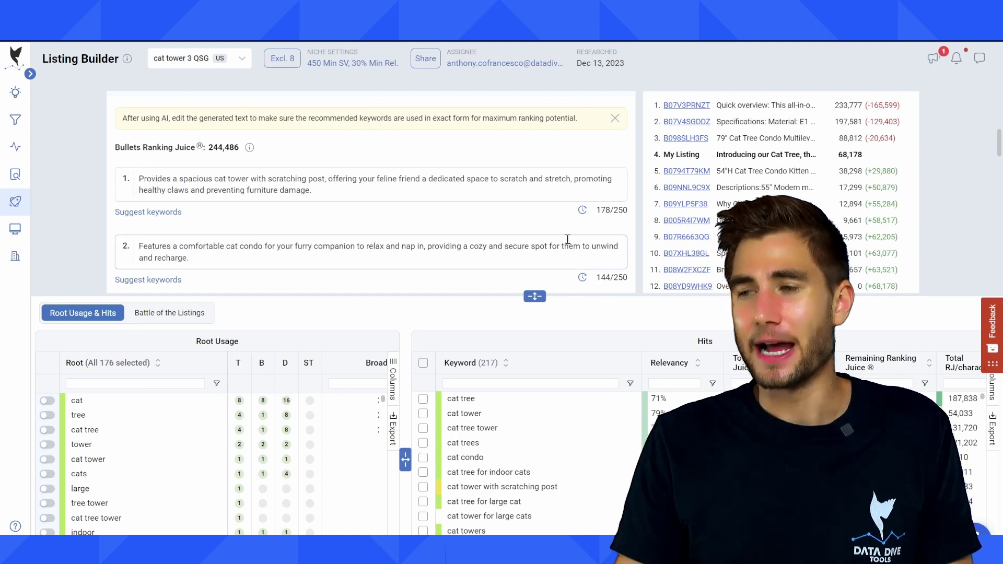
scroll(803, 199, "up", 5)
scroll(803, 199, "down", 7)
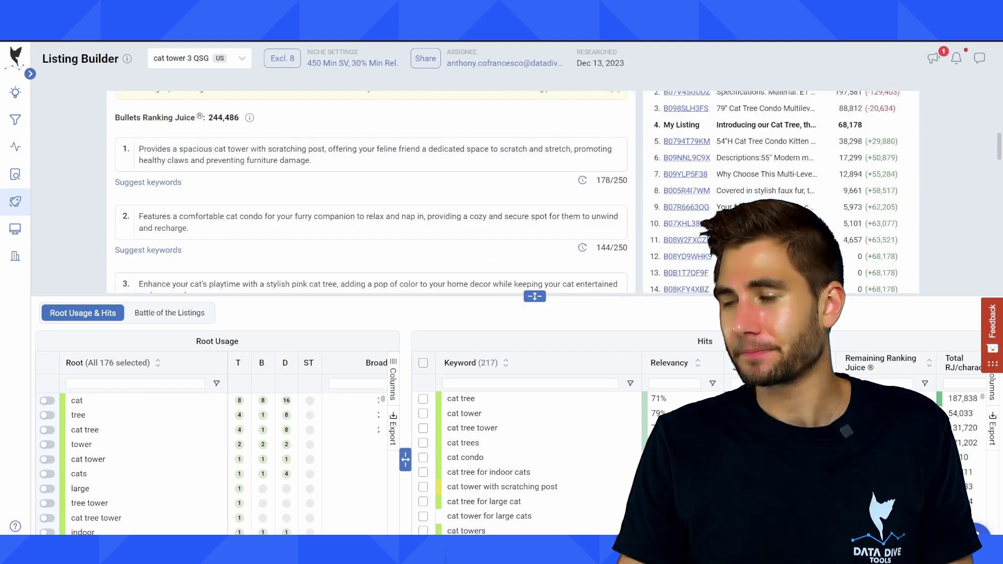
scroll(803, 199, "up", 8)
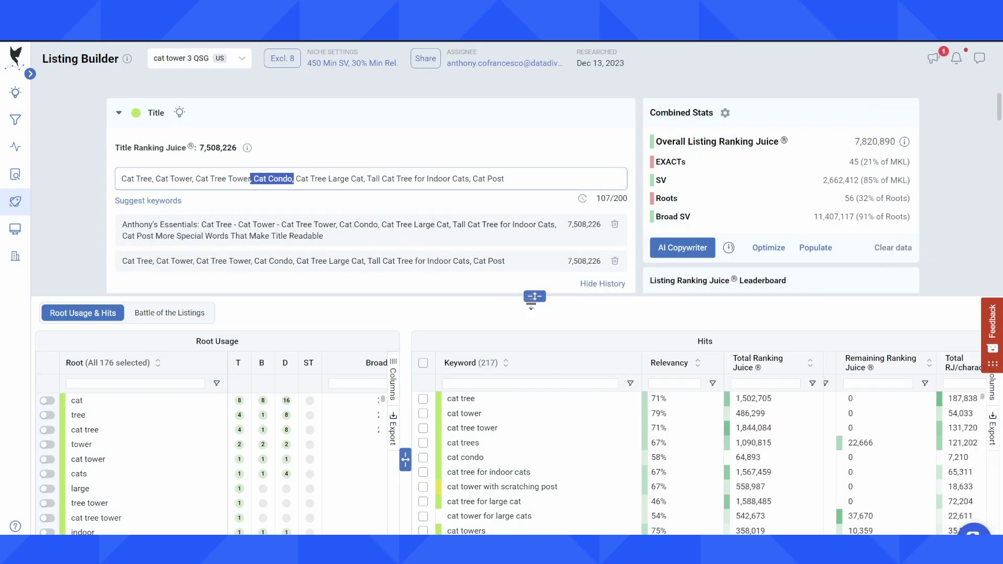
- Examine how the Title, Bullets and Description hit each keyword across the whole Hits table
mouse_move(531, 295)
left_mouse_down()
mouse_move(530, 359)
mouse_move(526, 297)
left_mouse_up()
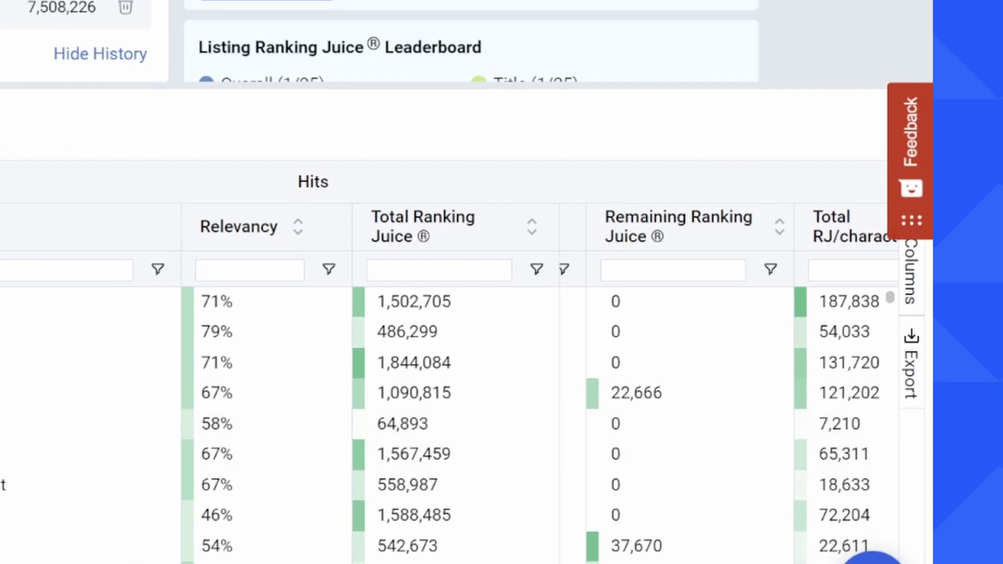
scroll(629, 410, "down", 5)
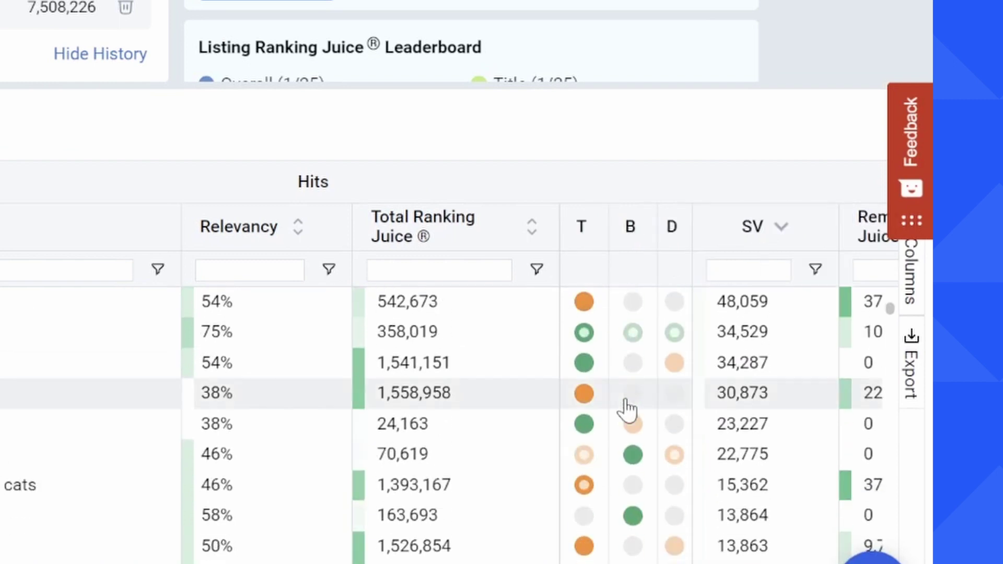
mouse_move(624, 413)
scroll(619, 415, "up", 5)
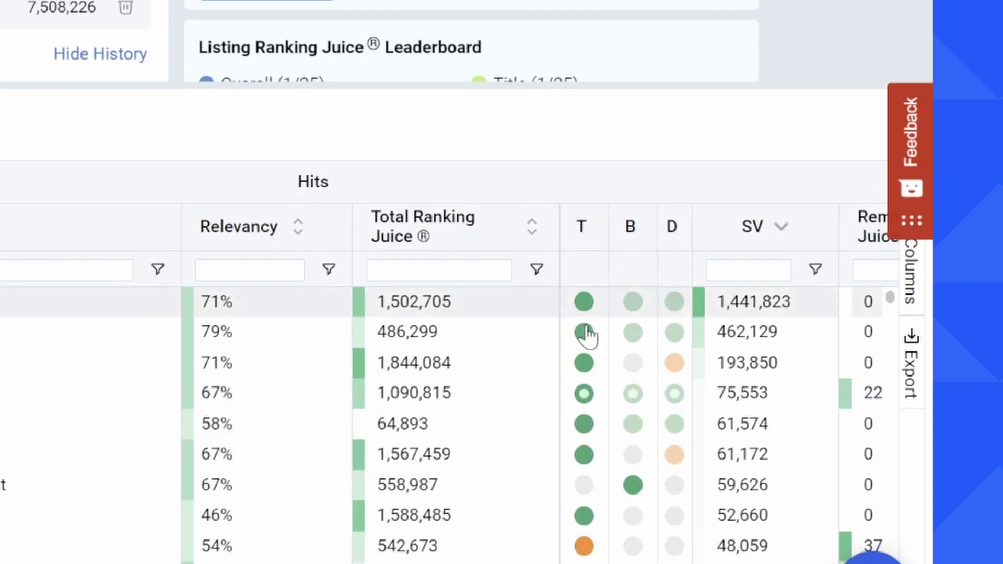
scroll(588, 319, "down", 10)
scroll(640, 324, "down", 15)
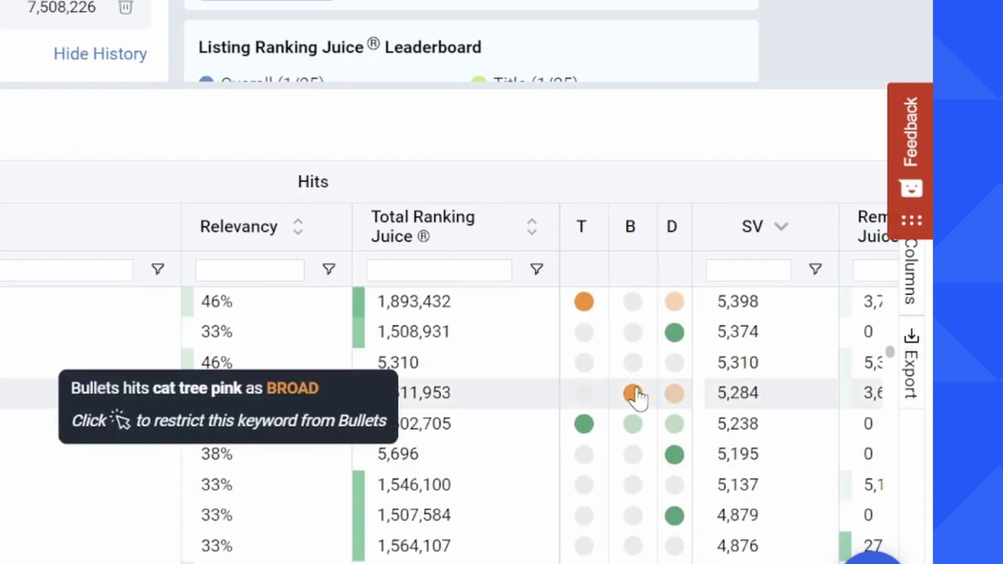
scroll(695, 313, "down", 15)
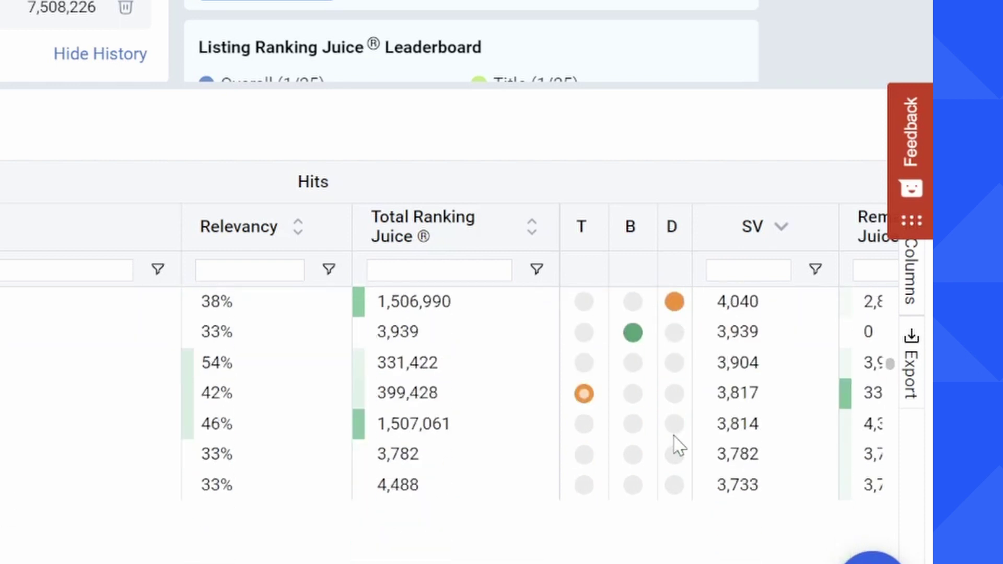
scroll(645, 376, "up", 20)
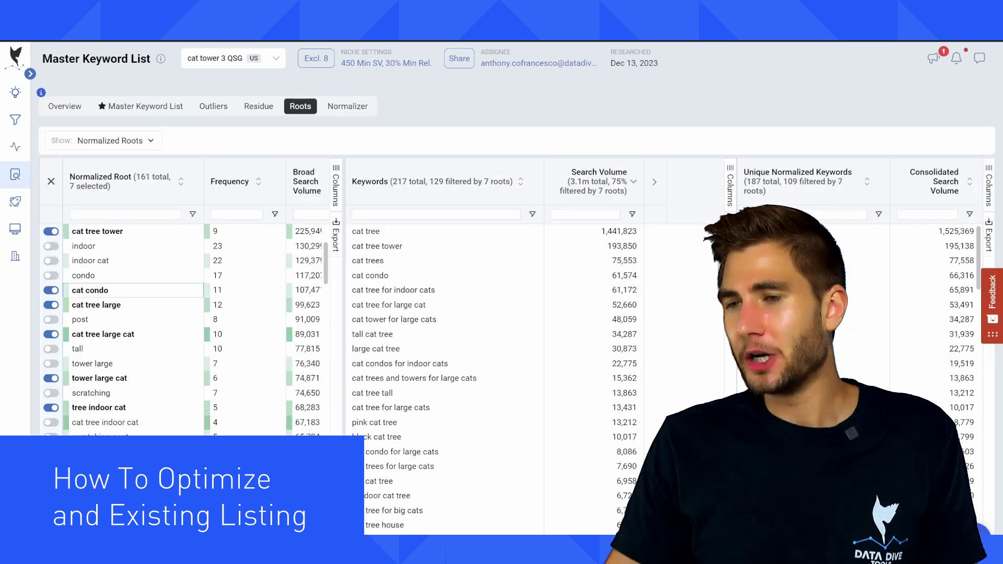
- Open the Master Keyword List and compare the keyword ranks of the competitors, including YUNIQUE, TSCOMON and Nova
left_click(130, 109)
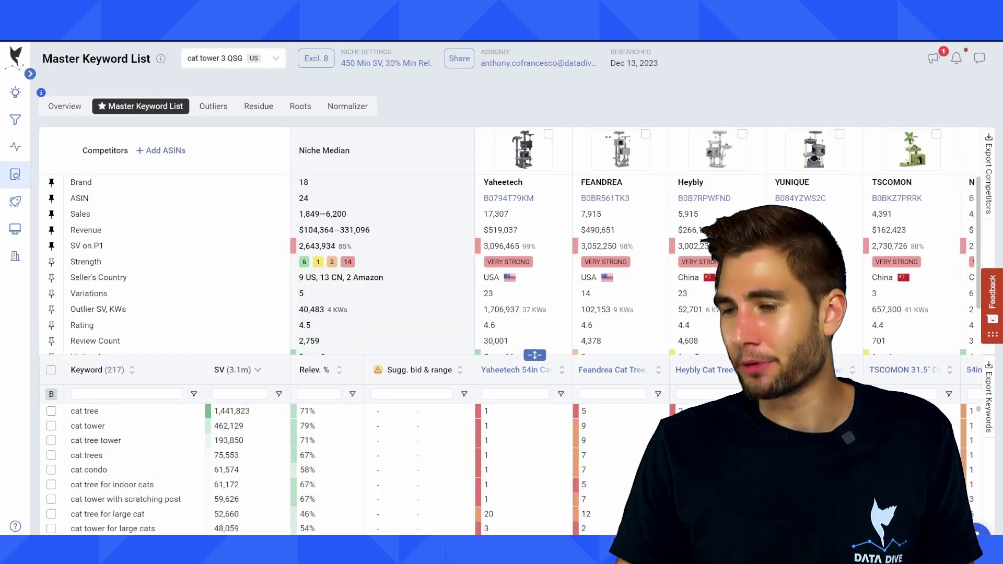
scroll(728, 332, "right", 5)
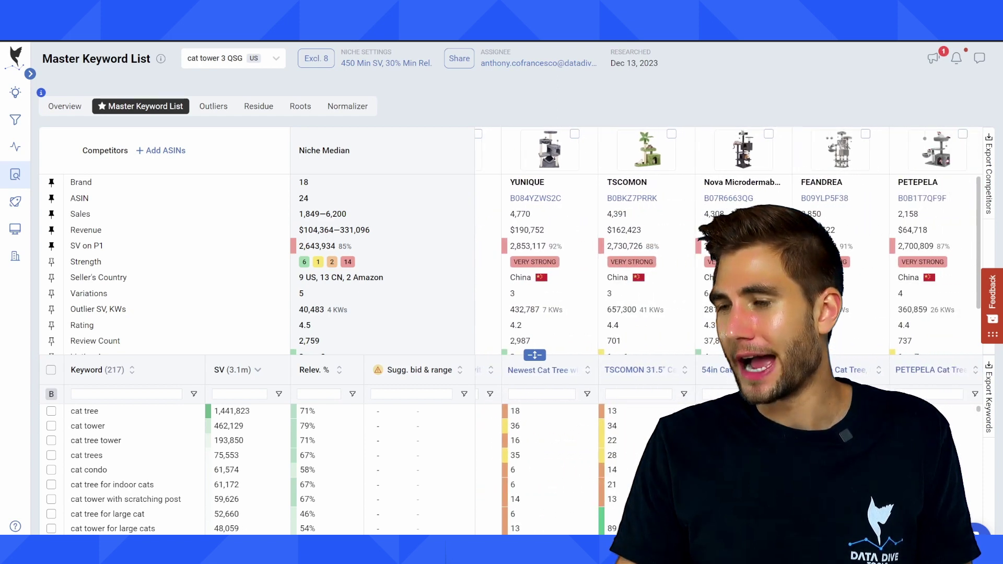
scroll(729, 332, "right", 1)
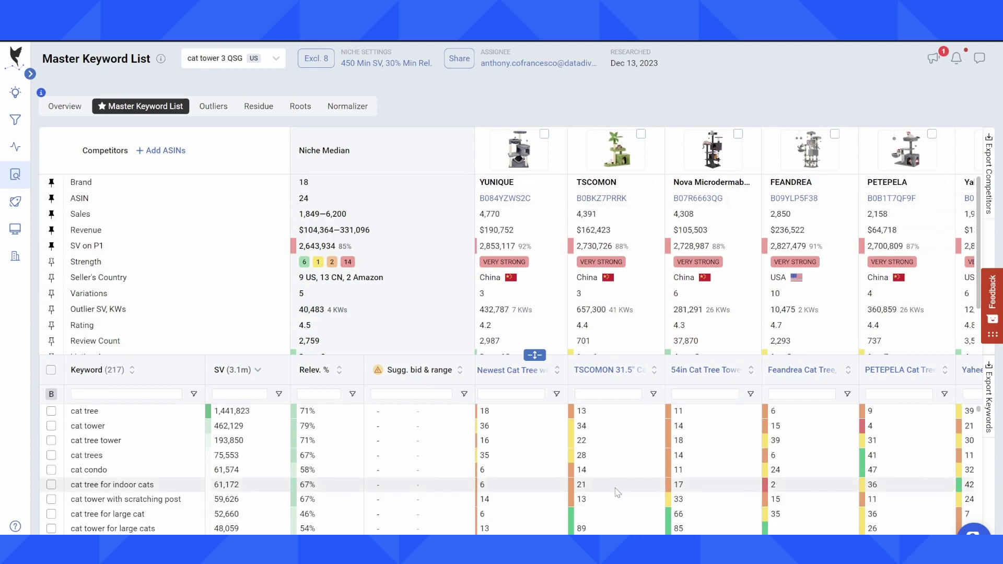
scroll(607, 478, "down", 2)
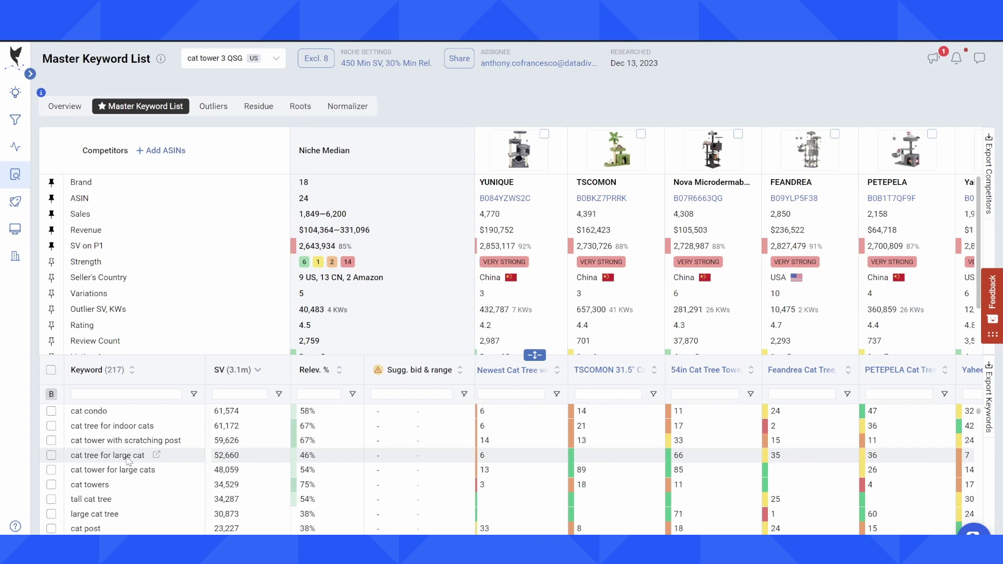
- Filter the Master Keyword List by "large" and examine how the competitors rank for the matching keywords
left_click(124, 395)
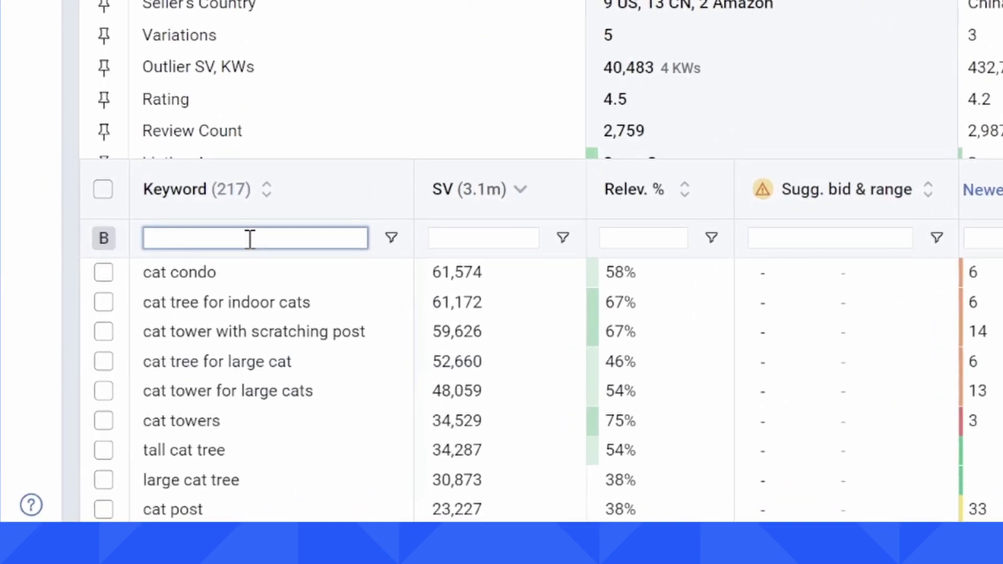
type("large")
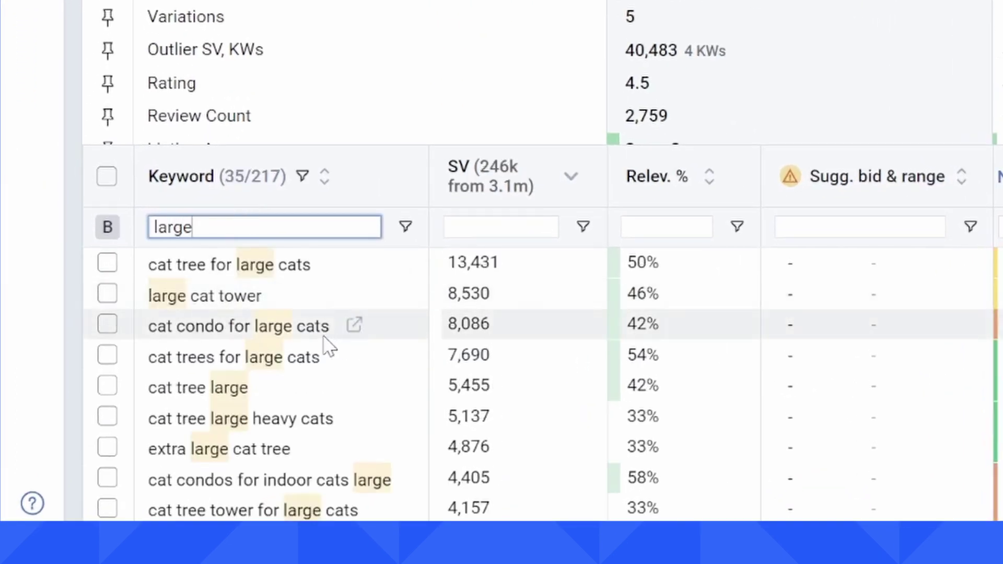
scroll(272, 460, "down", 1)
scroll(273, 460, "down", 5)
scroll(564, 481, "up", 10)
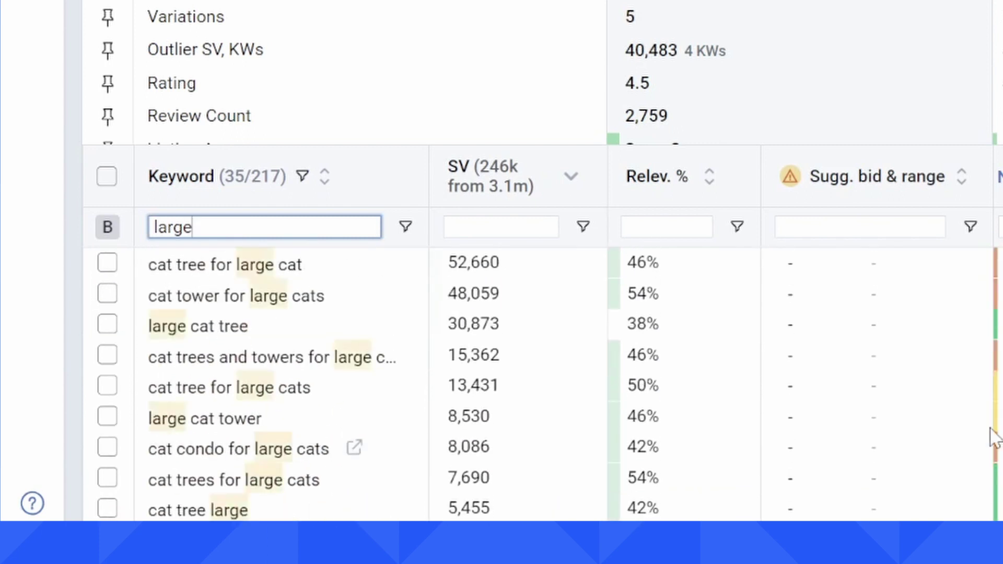
scroll(365, 387, "down", 5)
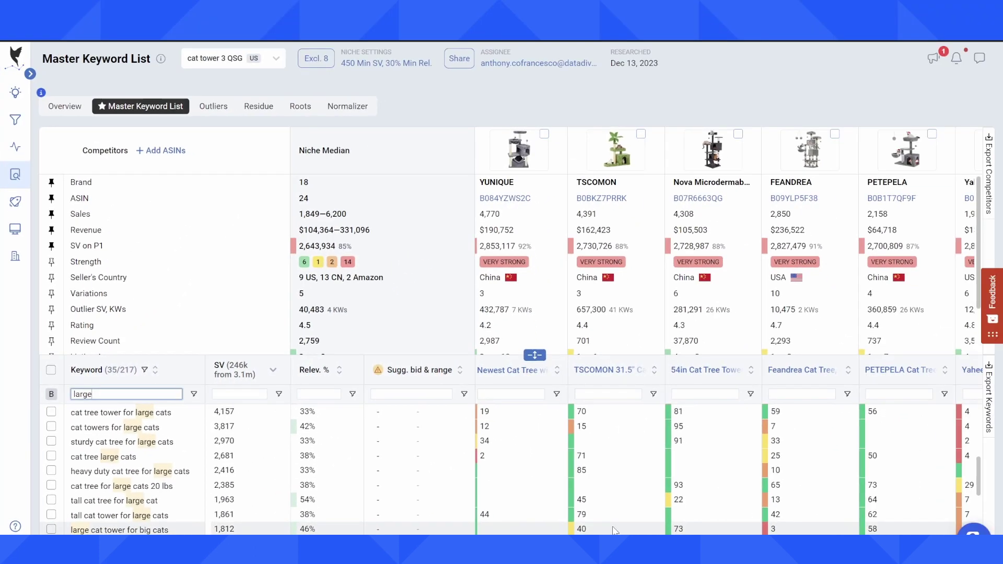
scroll(606, 512, "up", 6)
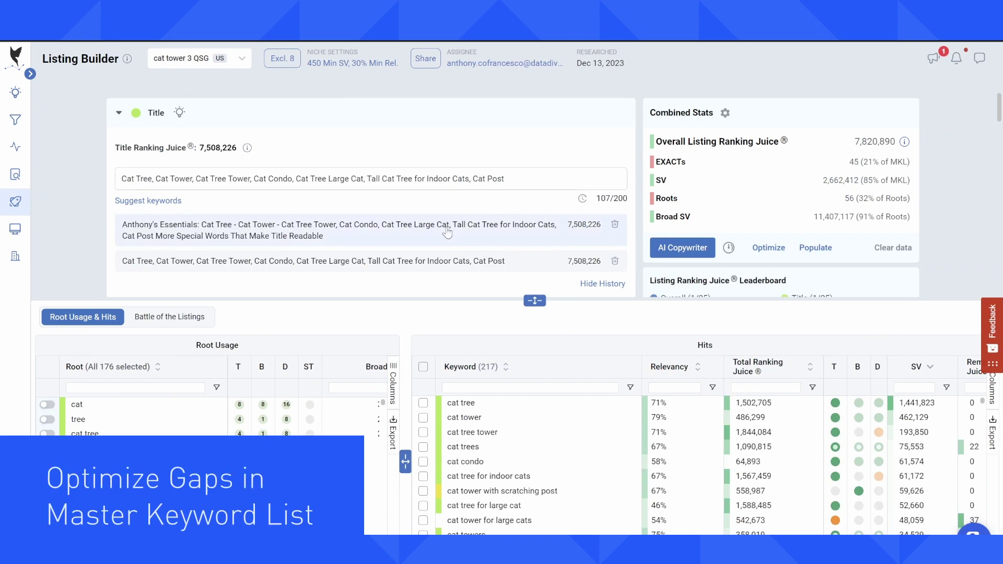
- Clear all data from the cat tower 3 QSG listing builder and enlarge the editing area above the tables
left_click(893, 247)
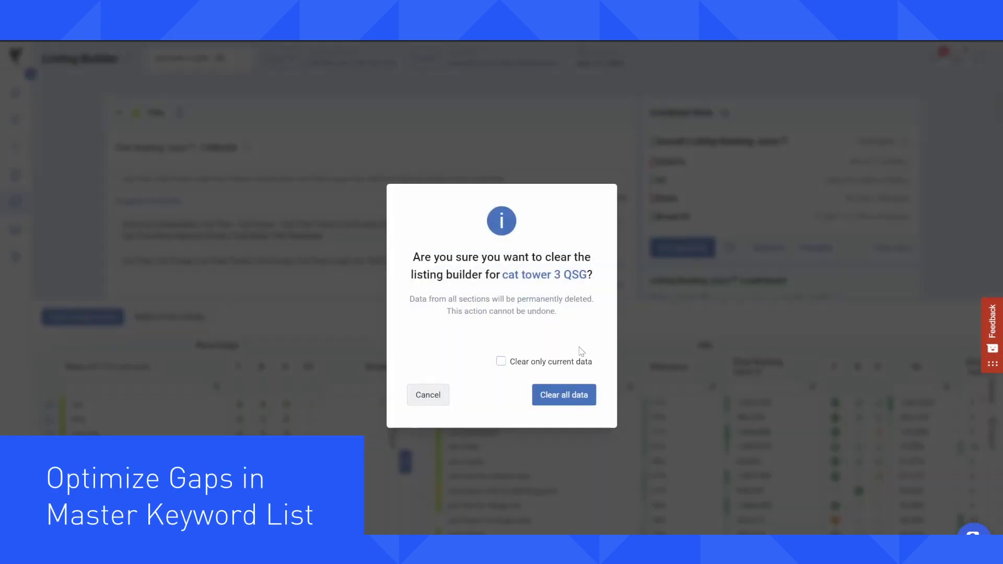
left_click(585, 396)
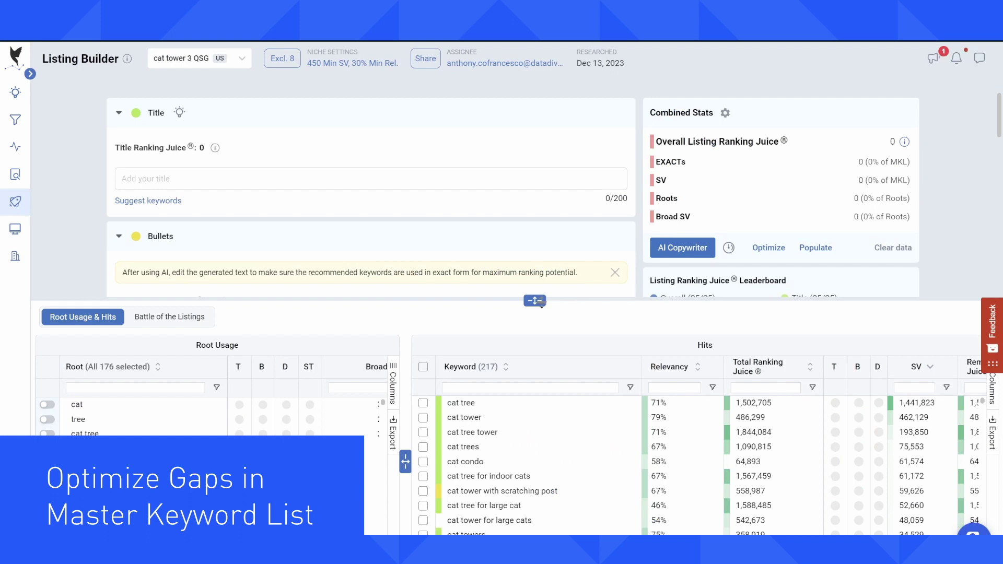
left_click_drag(544, 307, 544, 410)
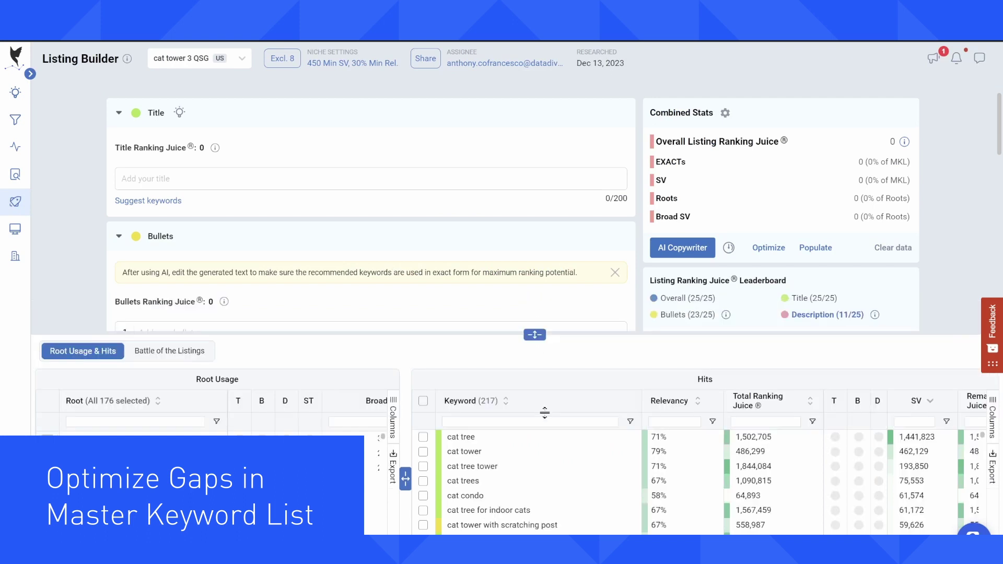
- Show the Ranking Juice leaderboard for Title only, compare the competitors' scores, and recheck the "large" keyword ranks in the Master Keyword List
left_click(811, 301)
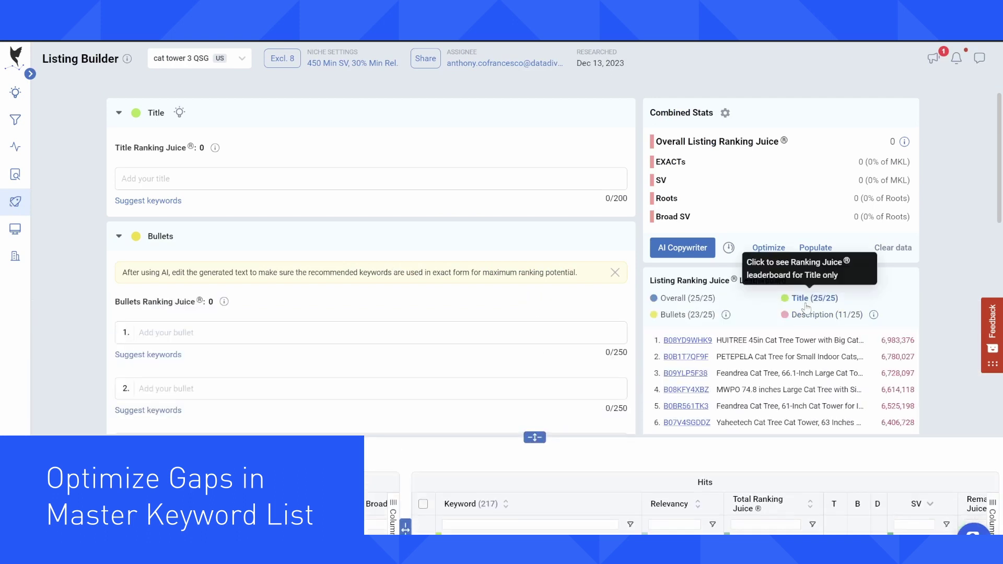
scroll(436, 286, "down", 5)
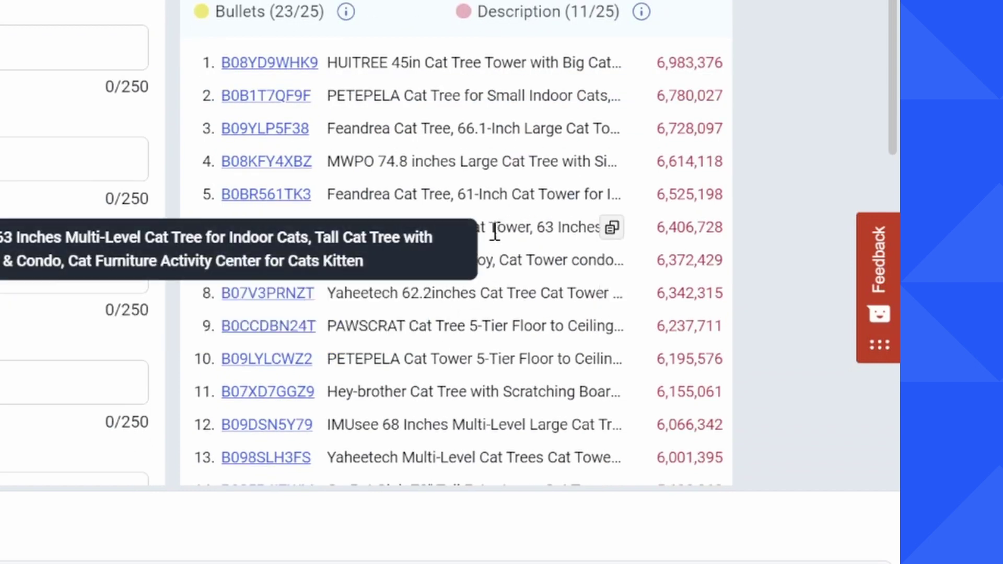
scroll(496, 231, "down", 5)
scroll(488, 243, "down", 3)
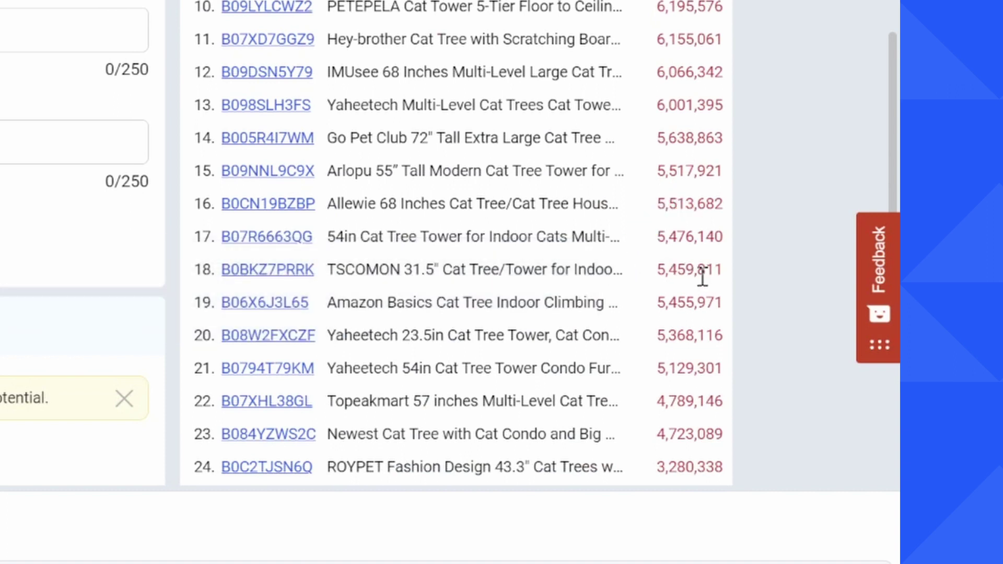
left_click_drag(700, 273, 643, 280)
scroll(678, 282, "up", 6)
left_click_drag(705, 63, 642, 69)
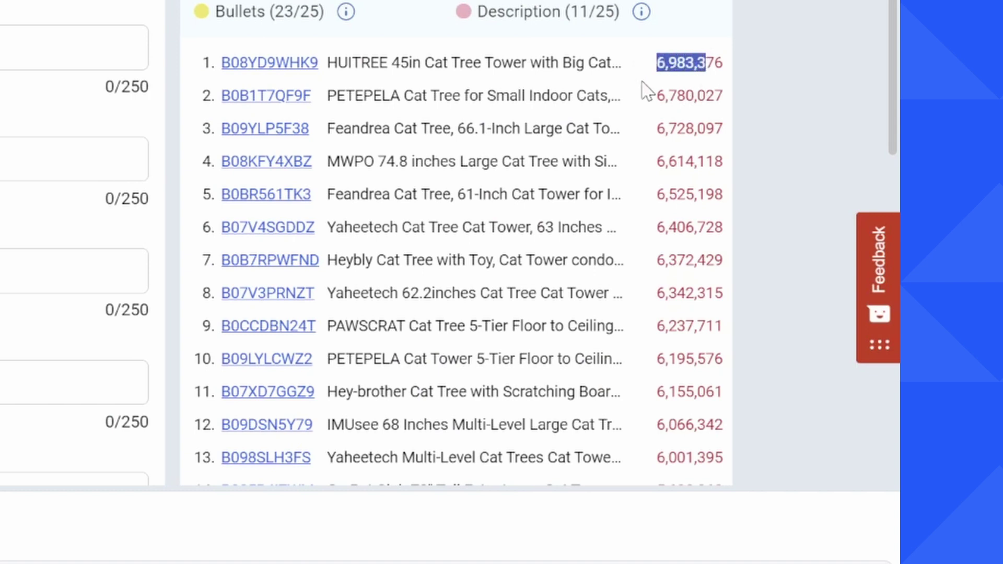
scroll(403, 238, "up", 4)
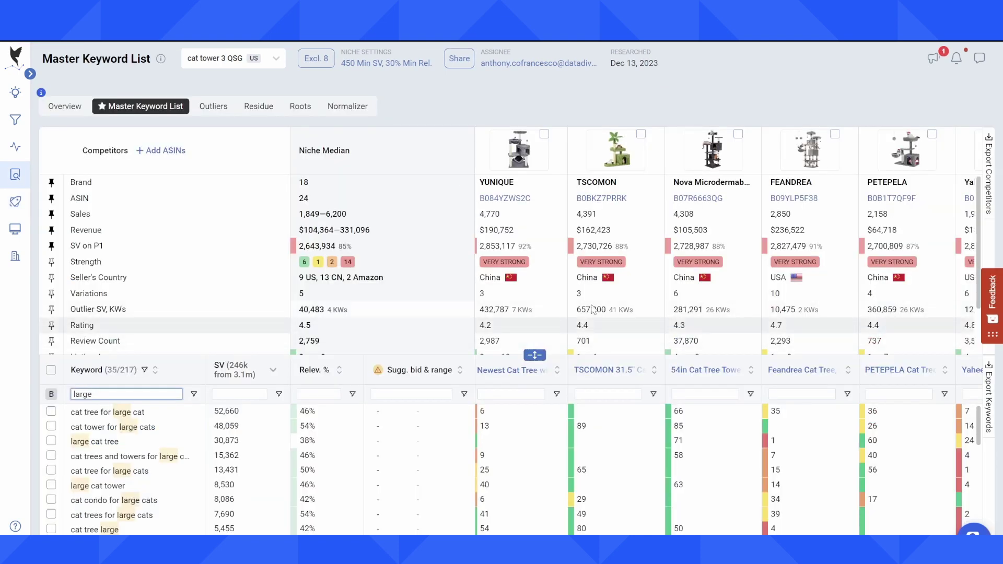
scroll(603, 324, "down", 2)
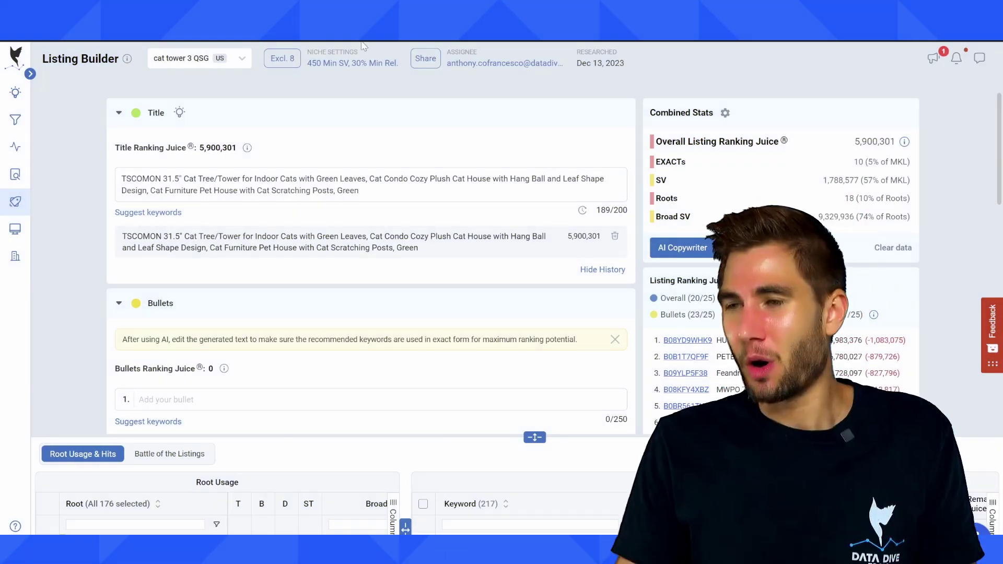
- Enlarge the Hits table, filter its keywords by "large" and examine the Title, Bullets and Description hits
left_click_drag(535, 437, 518, 198)
left_click(517, 286)
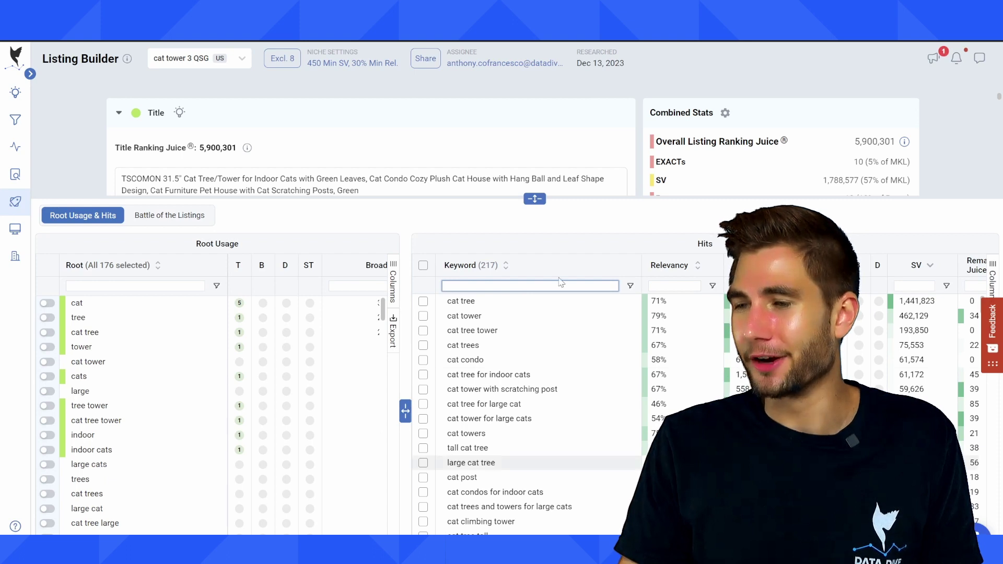
type("large")
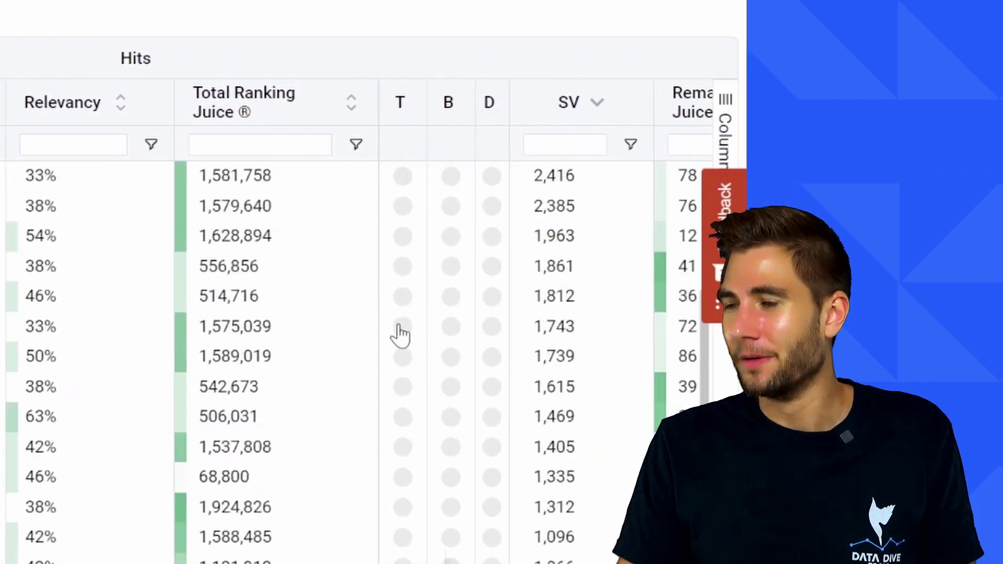
scroll(401, 334, "down", 1)
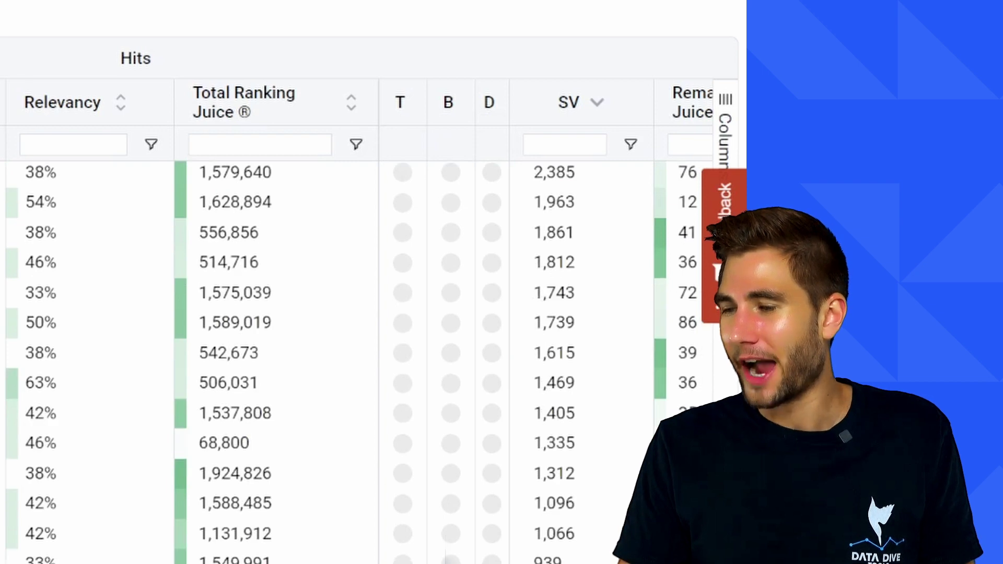
scroll(420, 517, "up", 5)
scroll(420, 517, "up", 5)
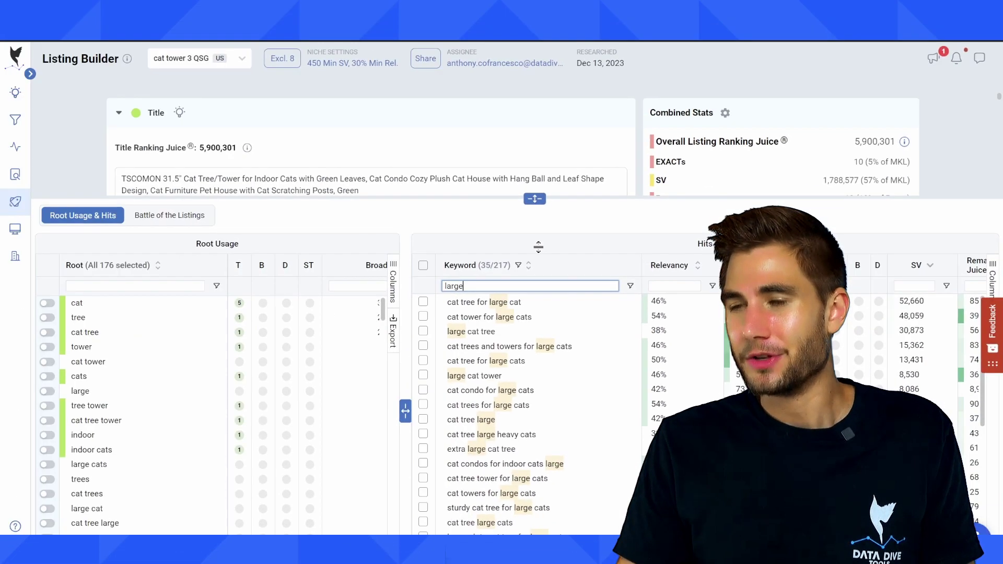
- Enlarge the title area and examine the TSCOMON title for replaceable wording, highlighting "Green" at its end
left_click_drag(537, 198, 545, 277)
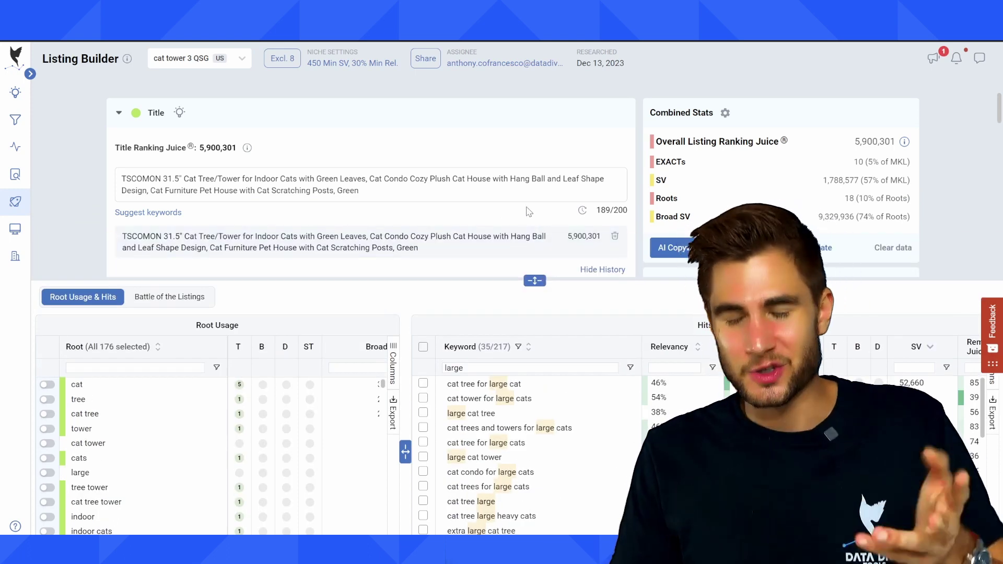
left_click_drag(391, 191, 424, 192)
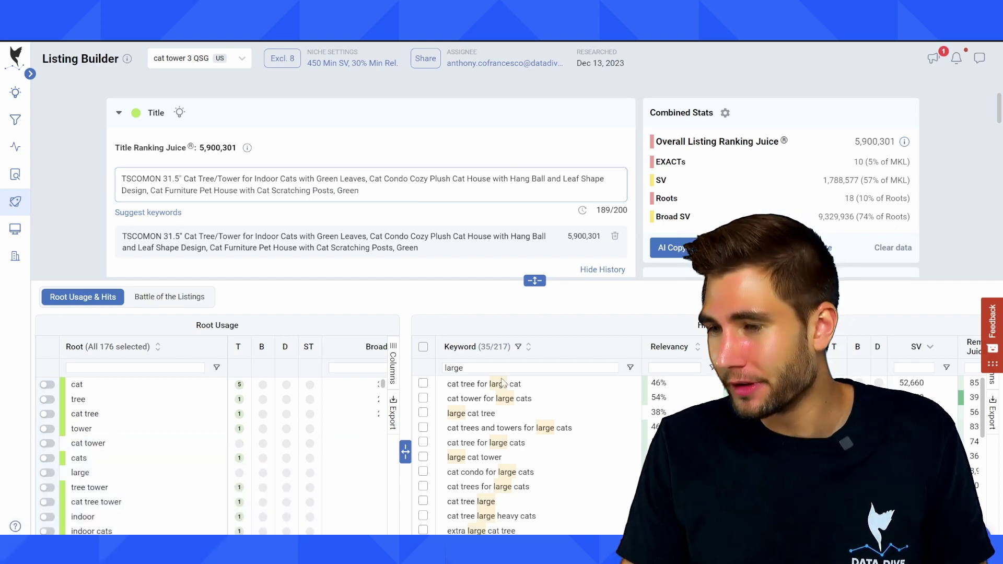
double_click(495, 368)
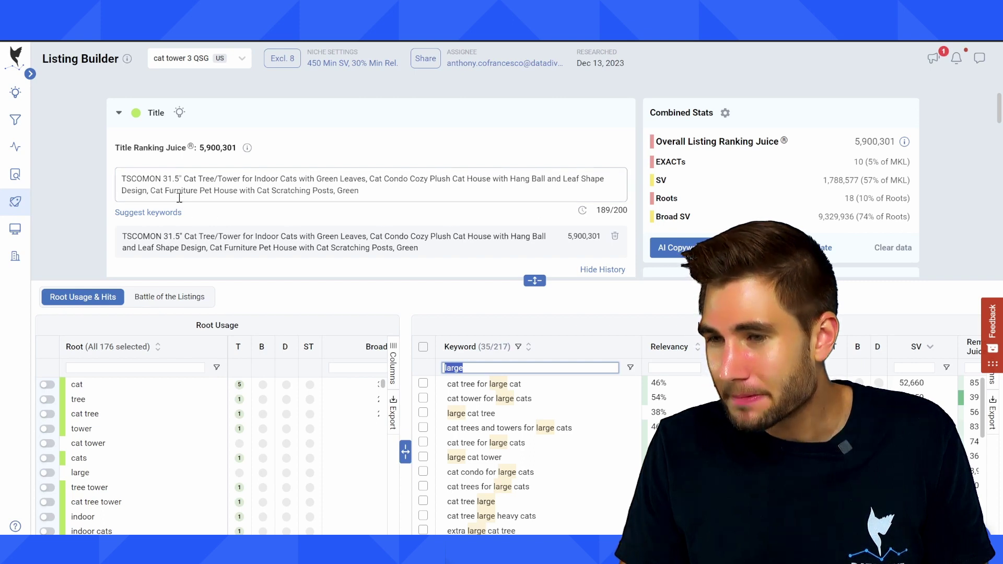
double_click(163, 177)
left_click(266, 180)
left_click_drag(358, 191, 338, 191)
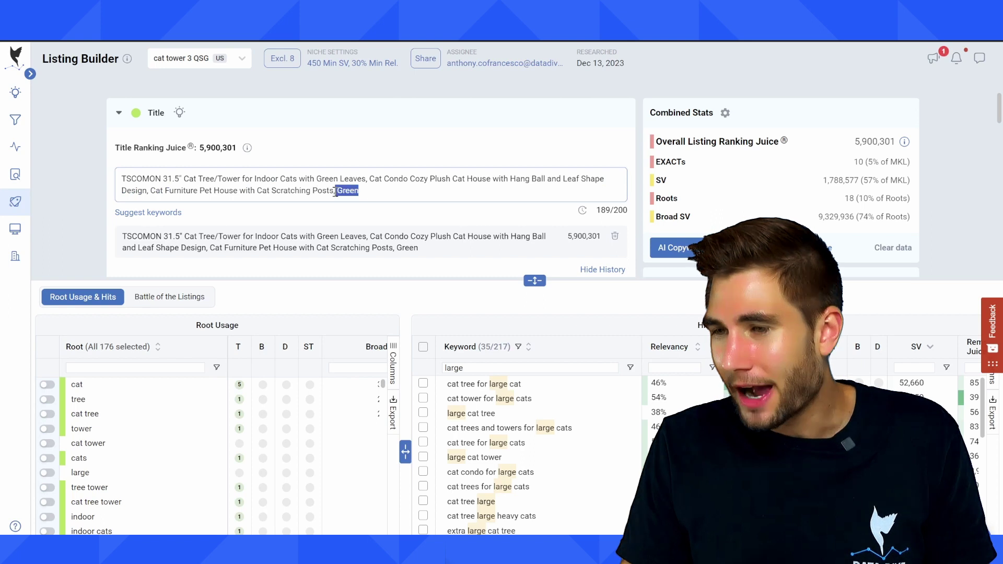
left_click(370, 192)
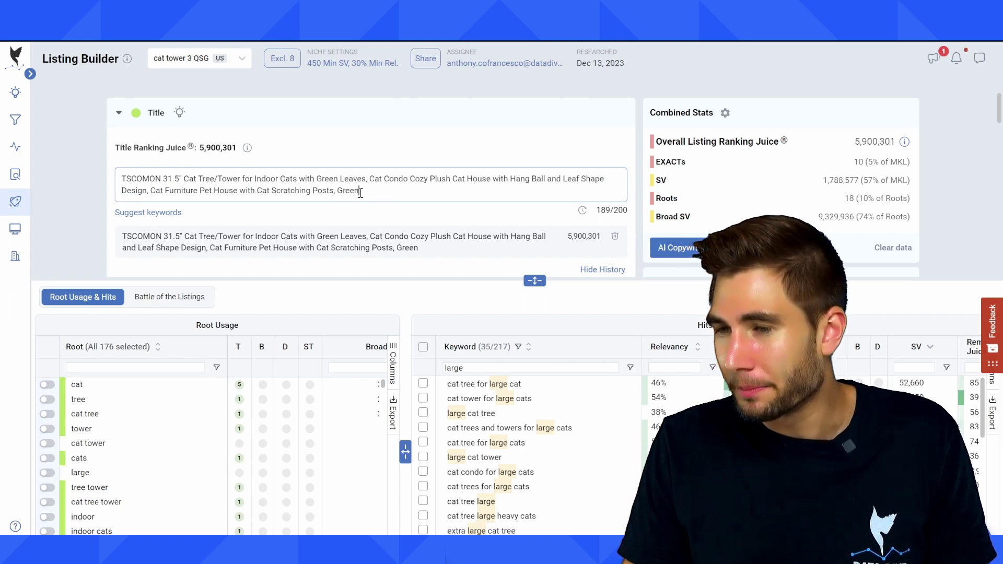
- Copy "Cat Scratching Posts" from the title and filter the Hits keywords by it
left_click_drag(333, 191, 265, 194)
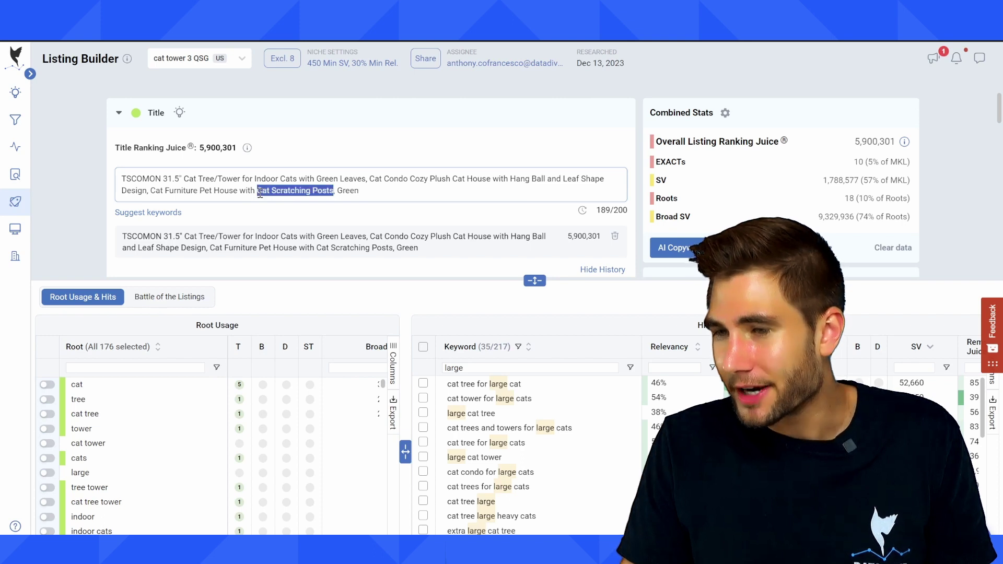
key("ctrl+c")
double_click(543, 367)
key("ctrl+v")
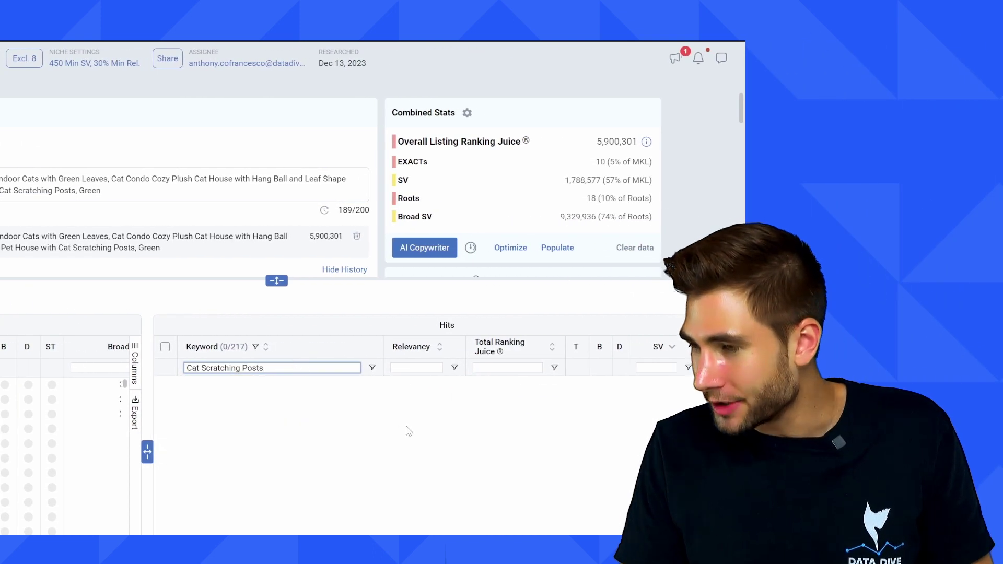
- Shorten the Hits keyword filter to "Scratching"
double_click(268, 370)
left_click_drag(204, 368, 160, 373)
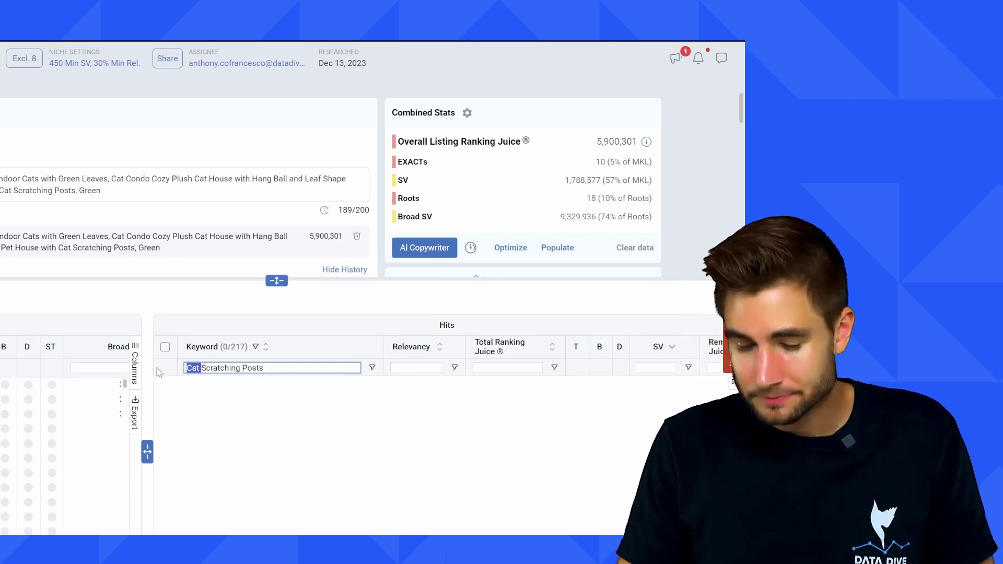
key("BackSpace")
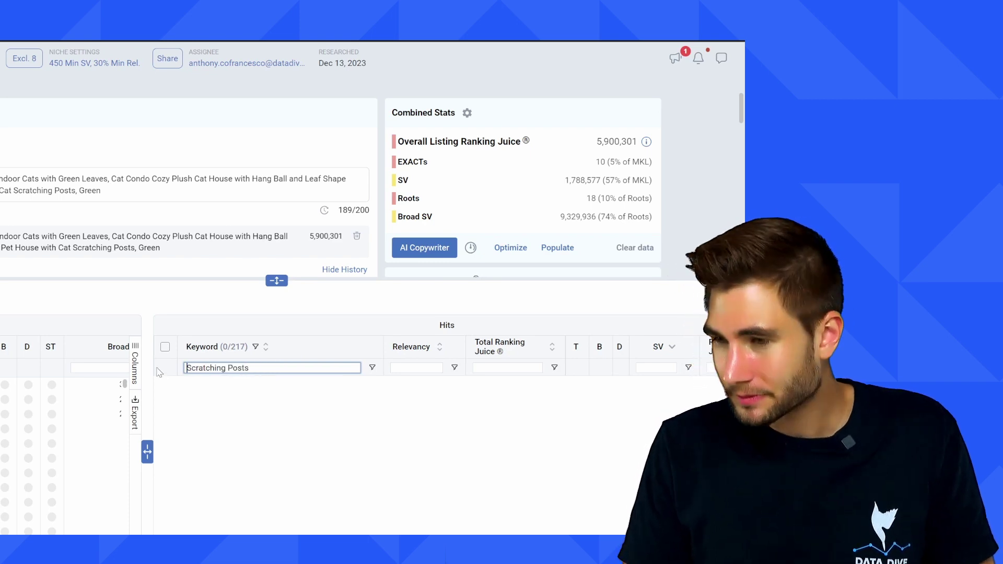
triple_click(289, 365)
left_click(288, 366)
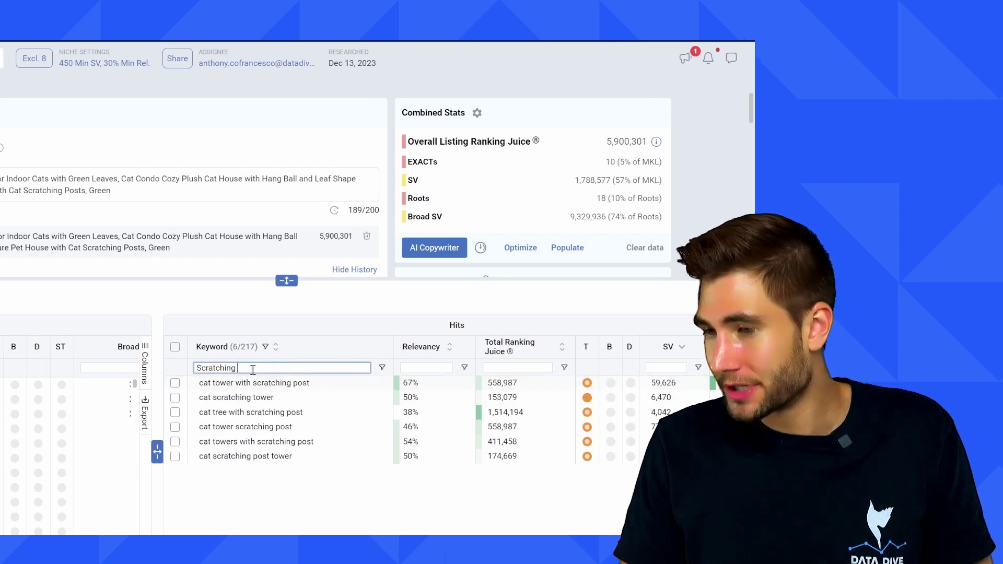
- Delete "Cat Scratching Posts, Green" from the end of the TSCOMON title and update its Title Ranking Juice
left_click_drag(108, 191, 26, 186)
left_click_drag(284, 186, 257, 193)
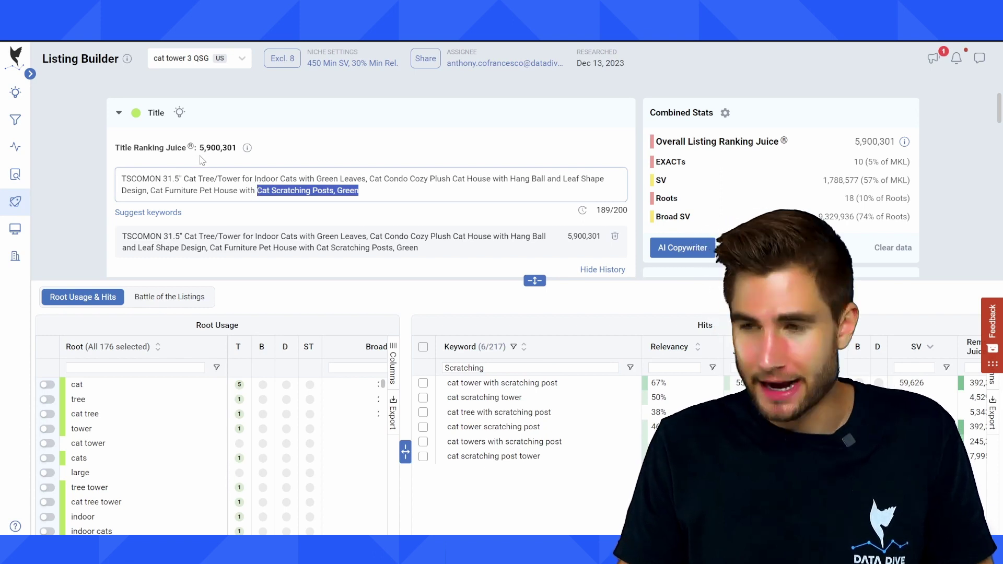
key("BackSpace")
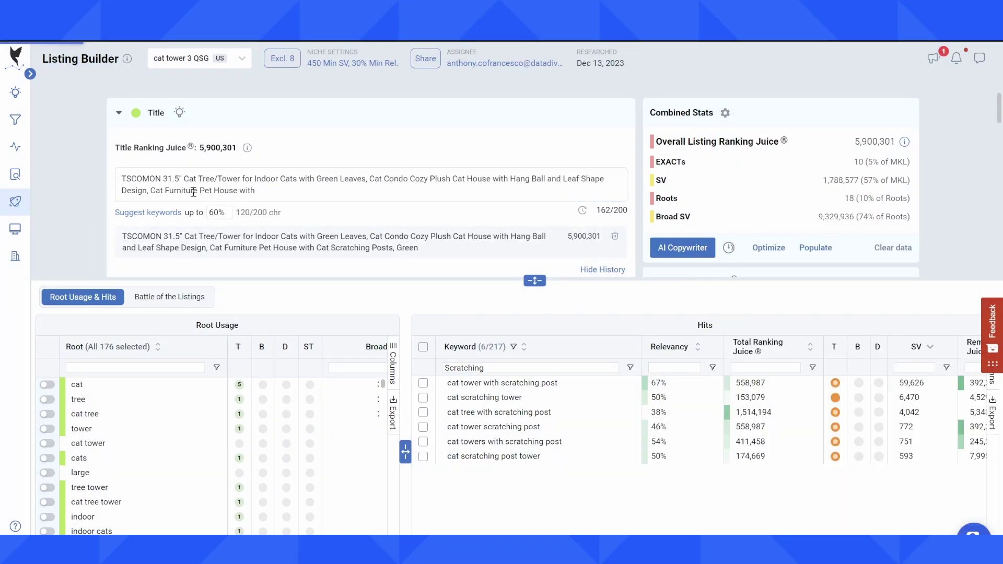
left_click(211, 159)
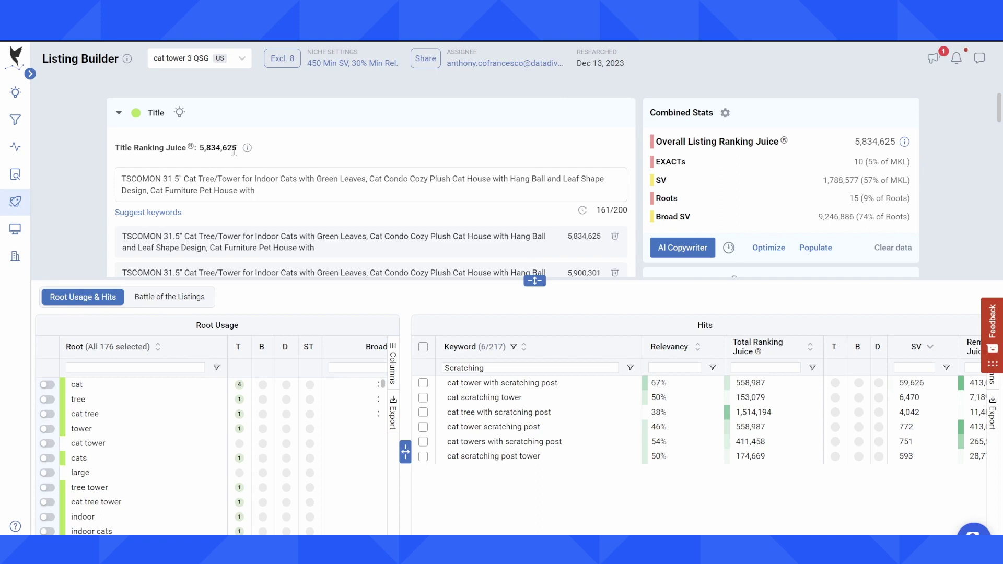
- Filter the Hits keywords by "large" and append the keyword "cat tree for large cat" to the end of the title
double_click(497, 367)
type("large")
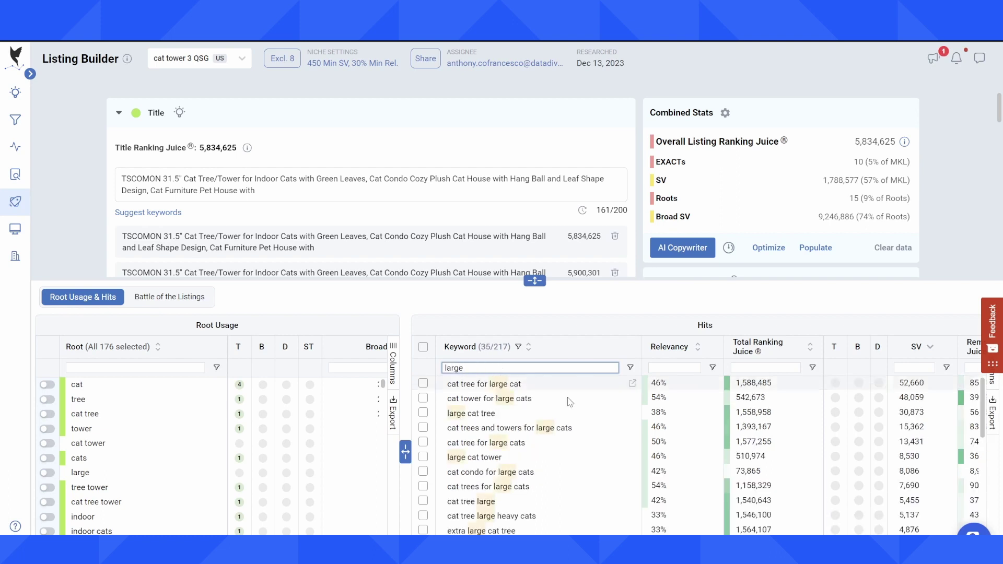
right_click(466, 388)
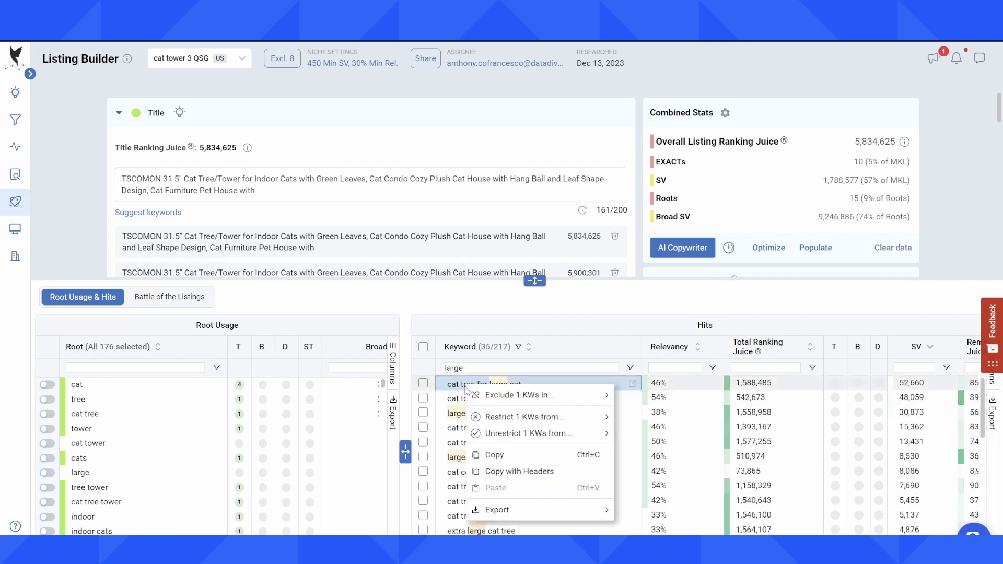
left_click(515, 457)
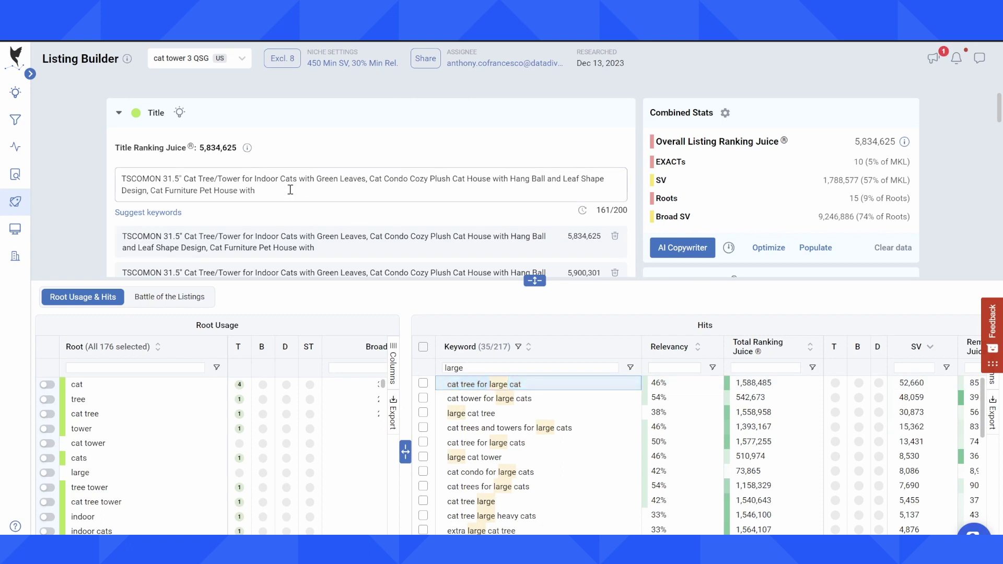
key("ctrl+v")
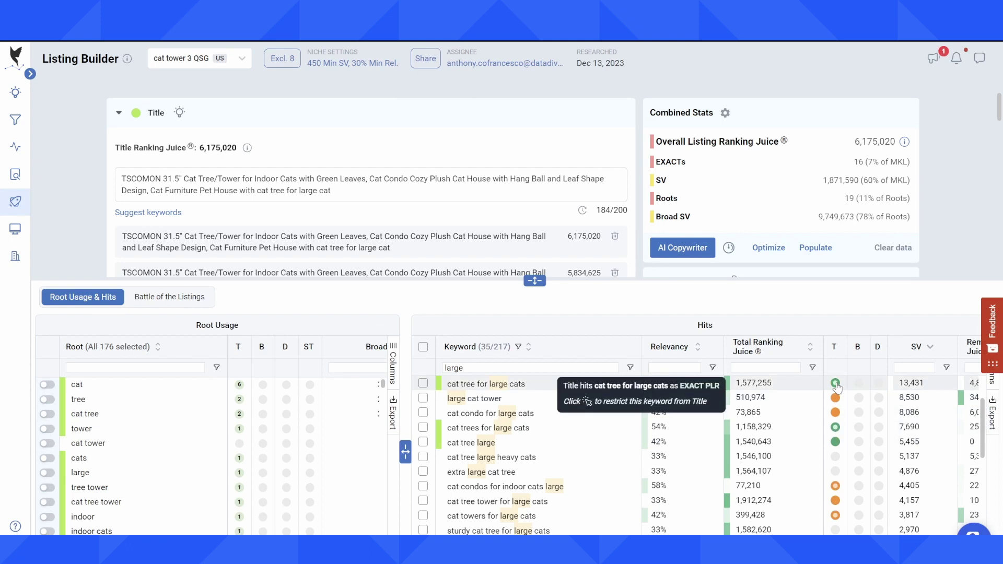
- Check the title hits among the "large" keywords, highlight the added phrase in the title, and clear the Hits keyword filter
scroll(837, 385, "down", 8)
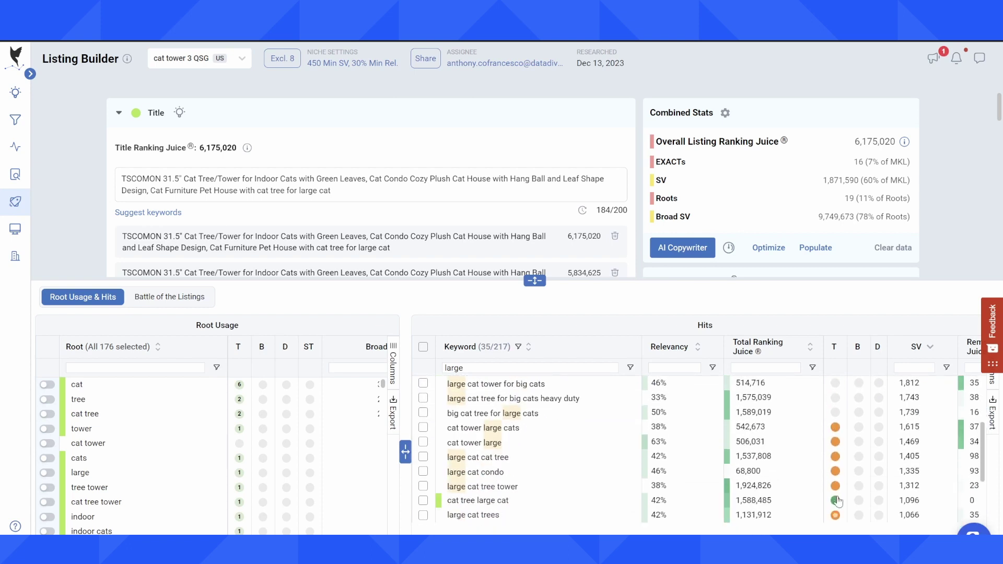
scroll(843, 493, "up", 8)
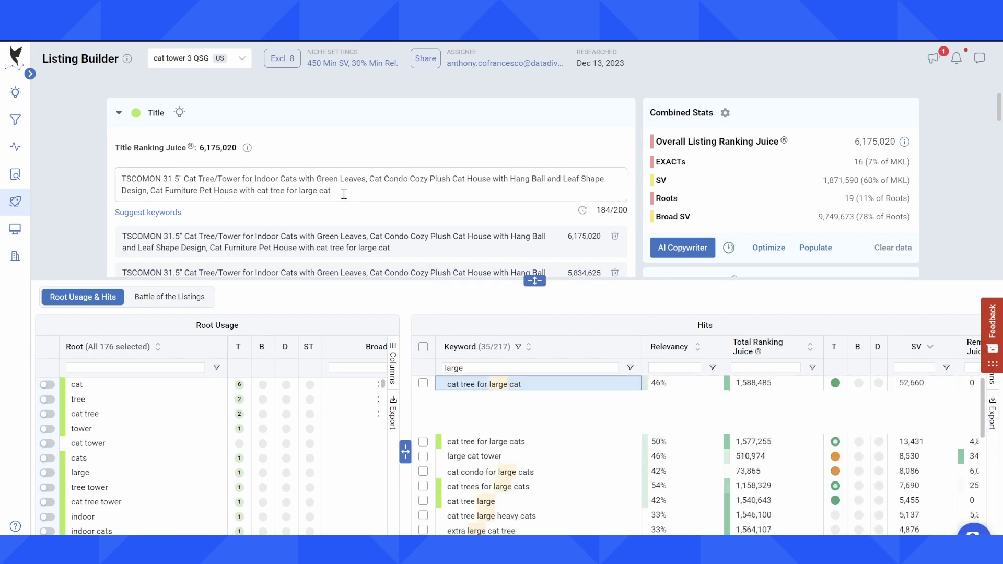
left_click_drag(331, 190, 258, 193)
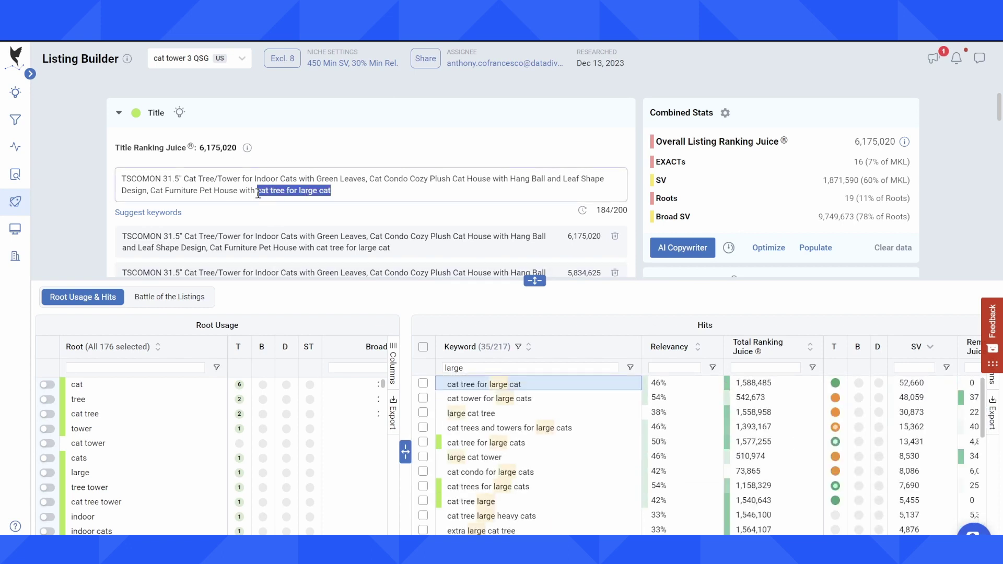
double_click(498, 366)
key("BackSpace")
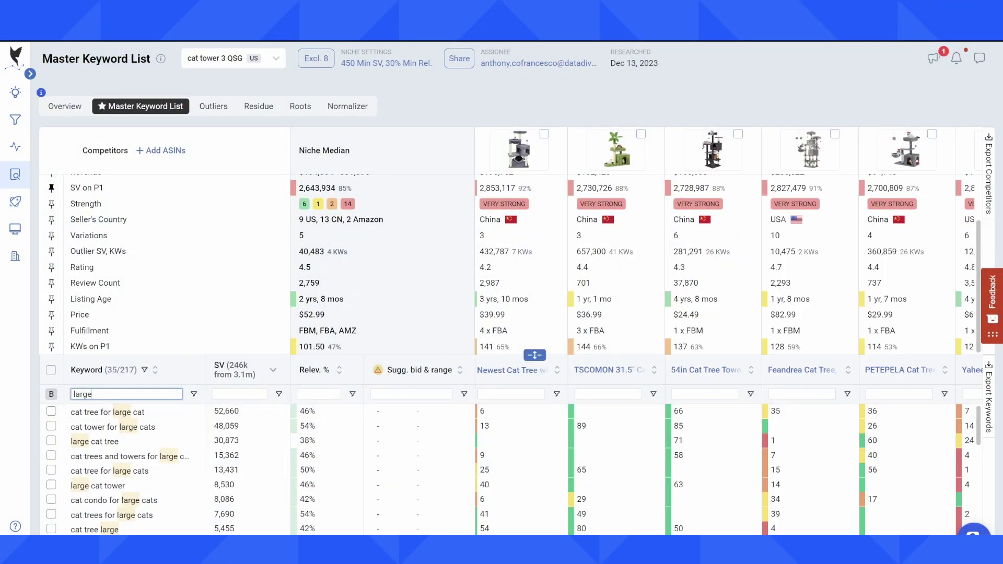
- Examine the unfiltered Master Keyword List, comparing keyword ranks, SV on P1 and strength across the competitors
scroll(299, 424, "down", 2)
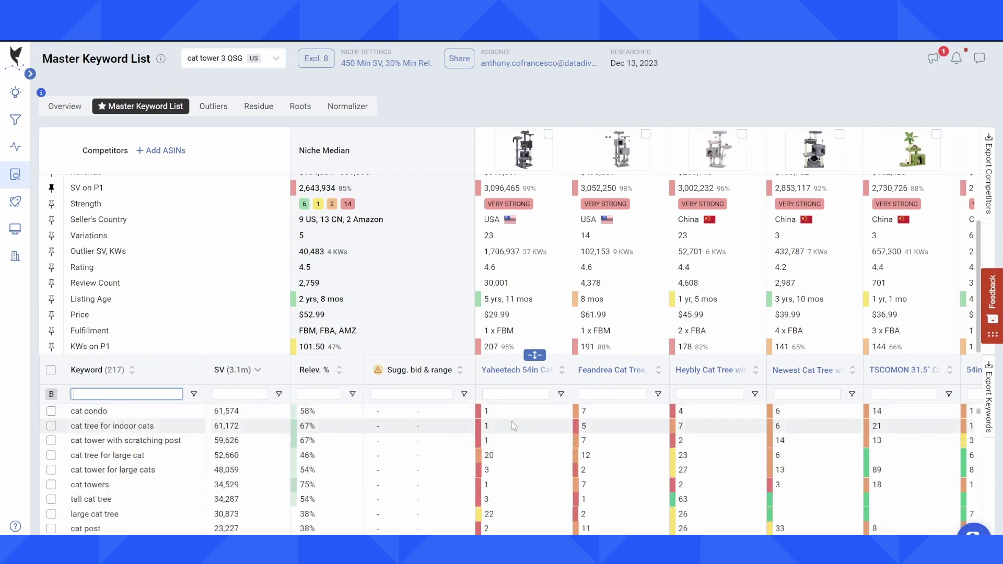
scroll(515, 424, "down", 15)
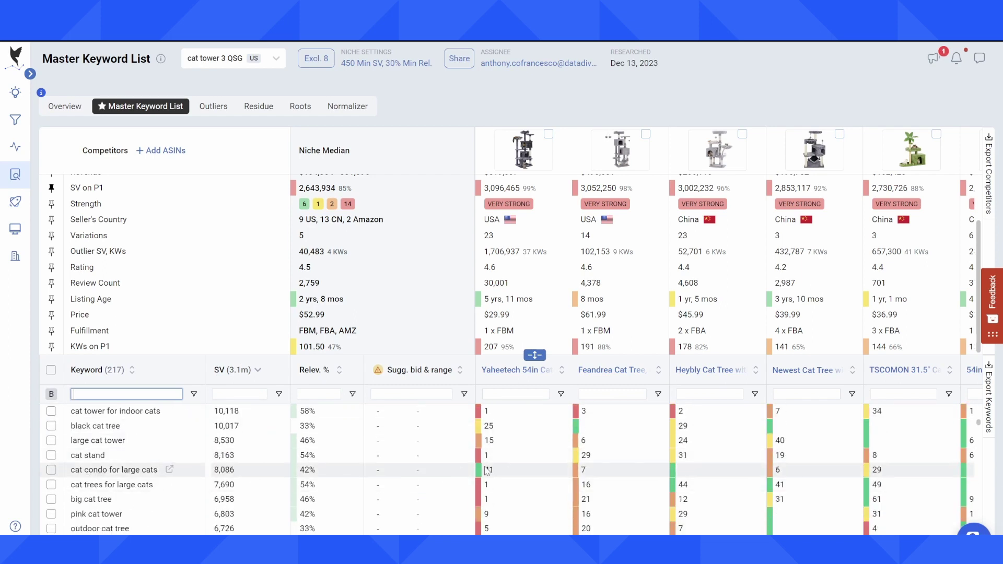
scroll(502, 471, "down", 8)
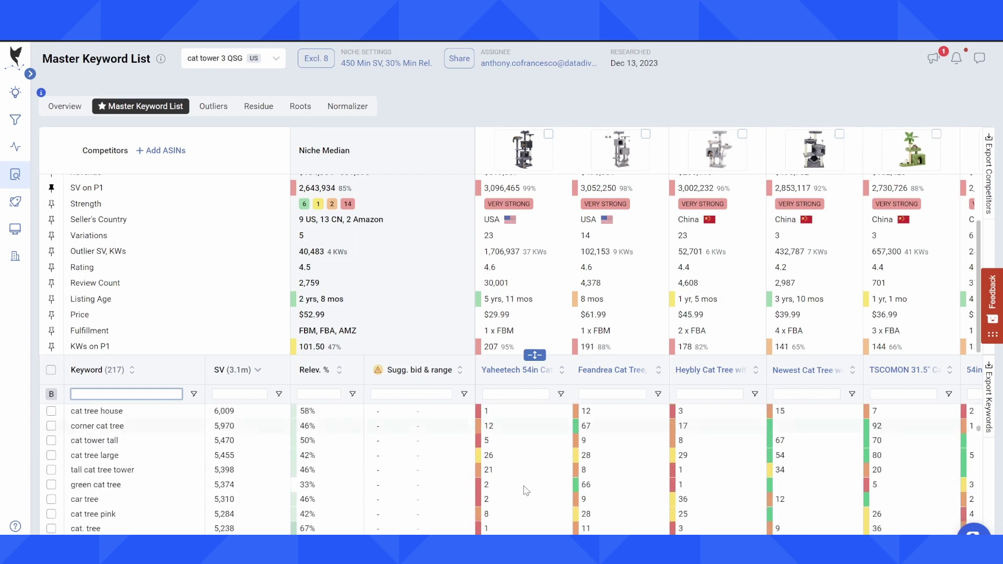
scroll(511, 489, "down", 2)
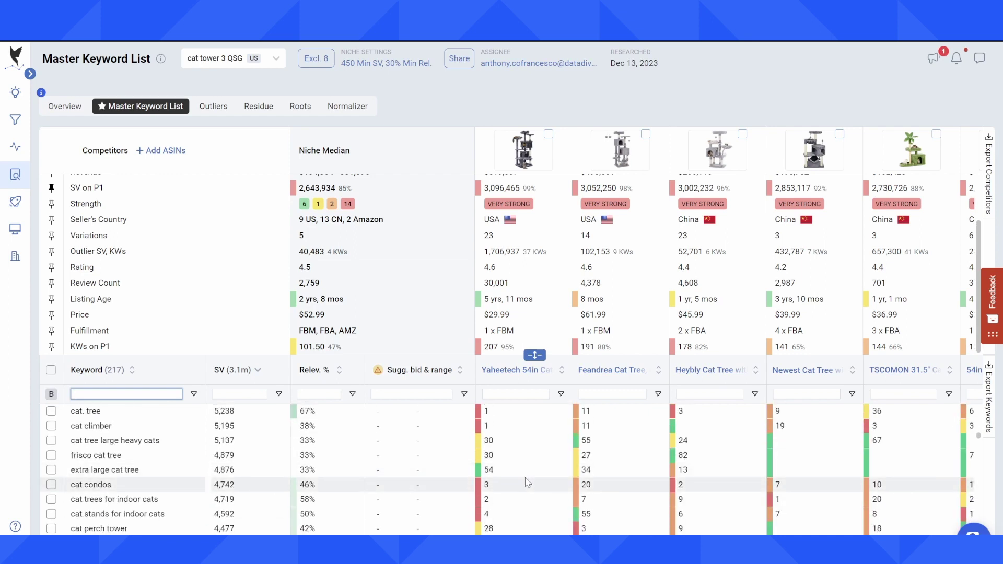
scroll(527, 481, "down", 3)
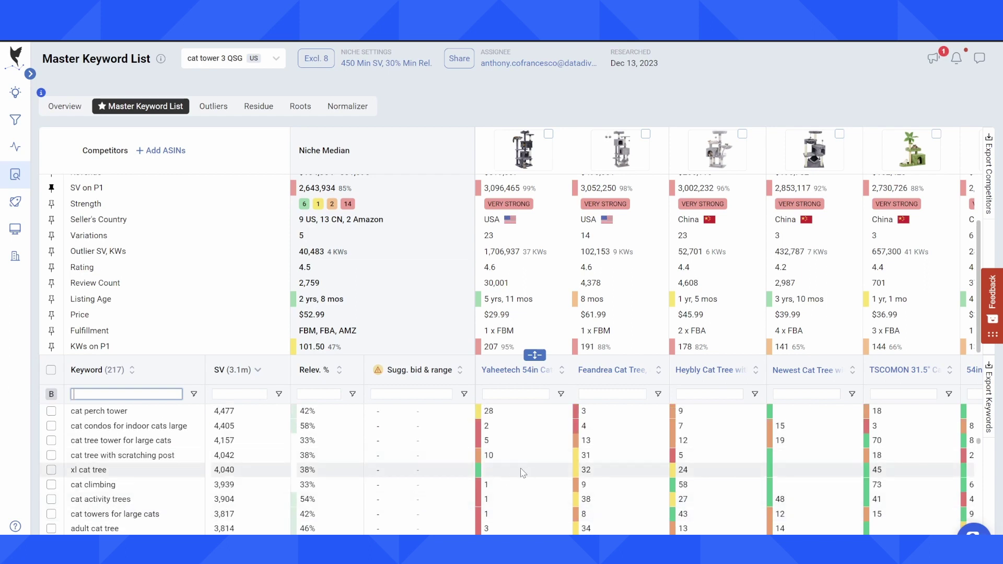
scroll(509, 211, "up", 2)
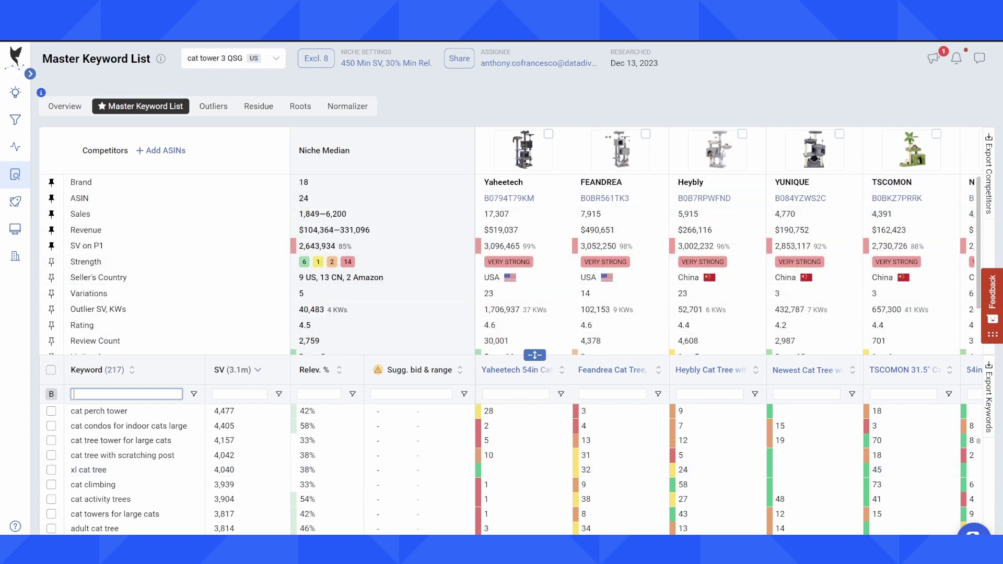
scroll(729, 459, "right", 10)
scroll(729, 333, "right", 2)
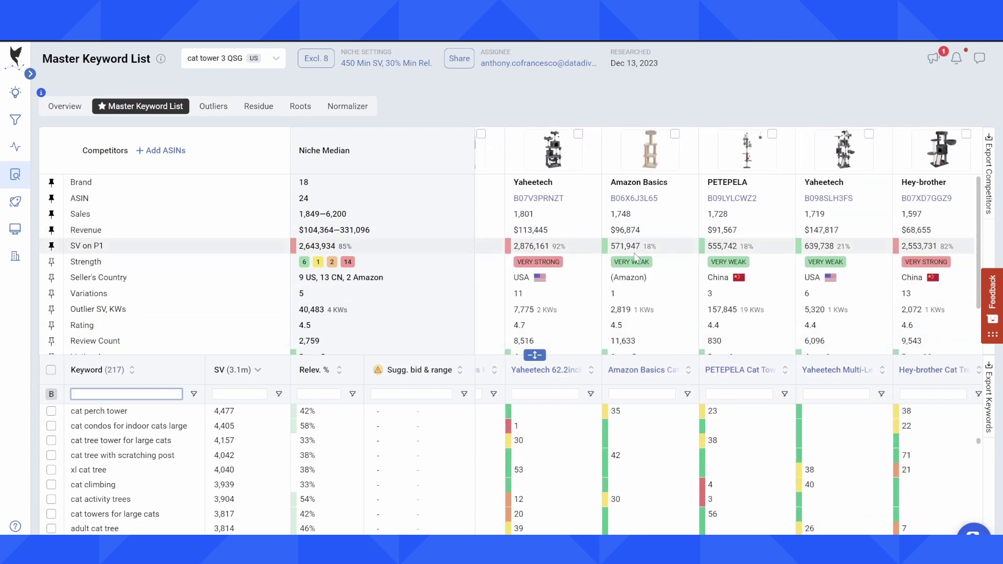
scroll(650, 444, "up", 15)
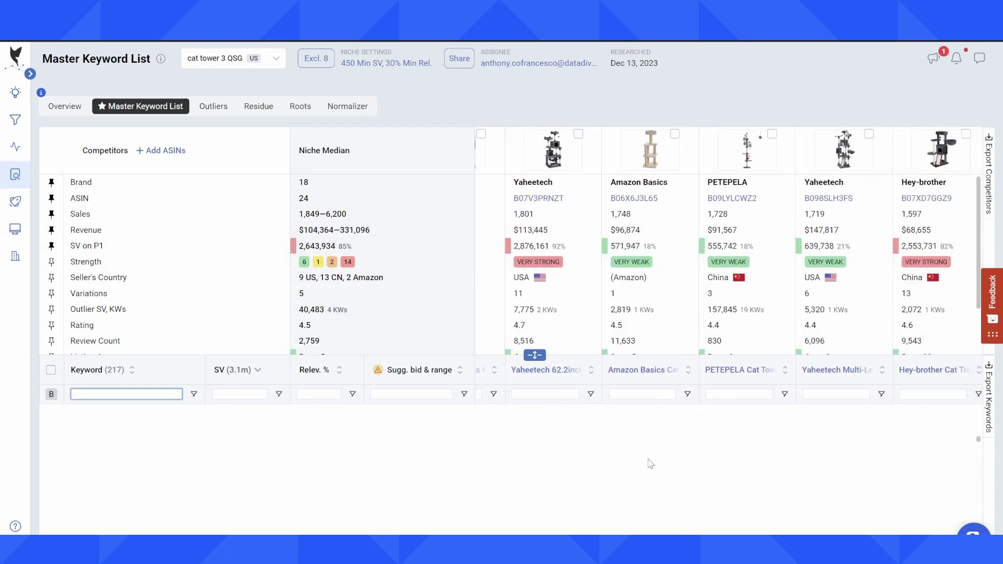
scroll(641, 437, "up", 2)
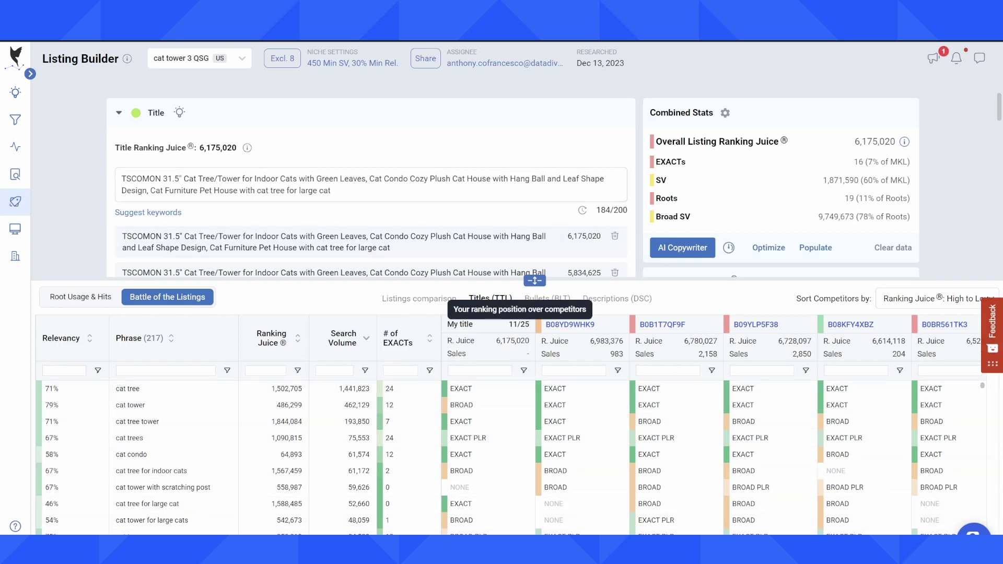
- Compare the competitors' title hits in Battle of the Listings and return to Root Usage & Hits
scroll(509, 480, "down", 8)
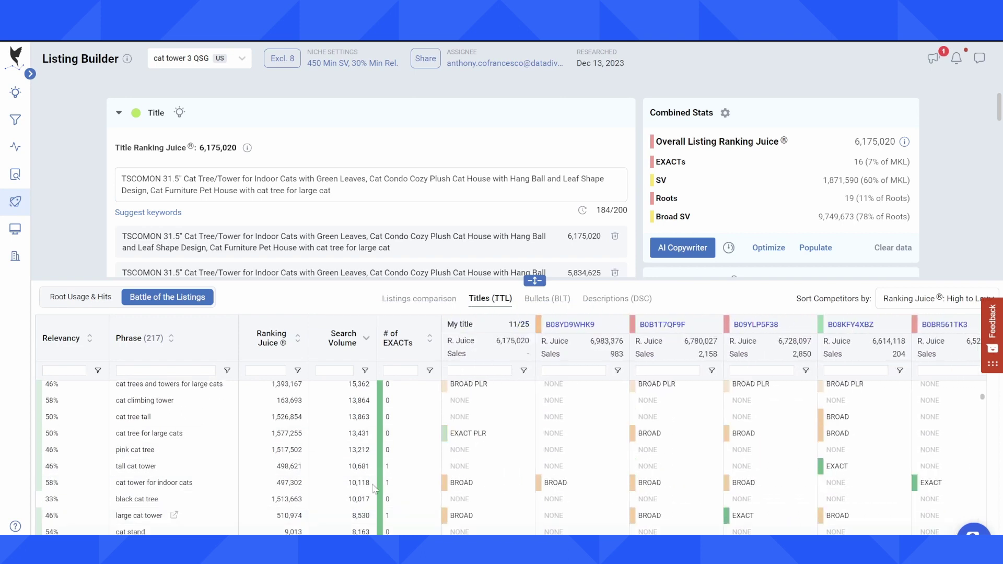
left_click(92, 297)
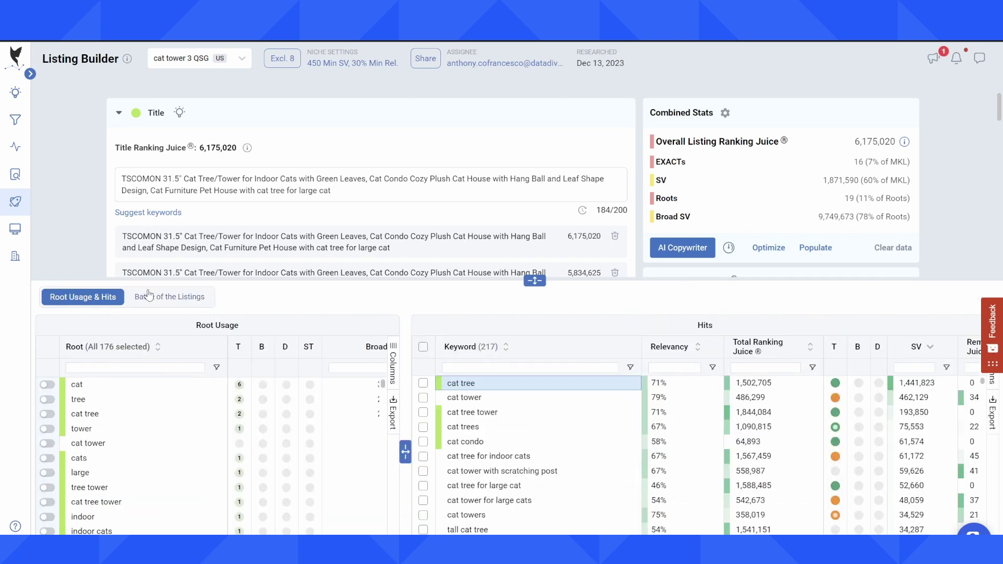
- Replace the listing title with the last-ranked ROYPET title copied from the Ranking Juice Leaderboard and update its ranking juice
scroll(544, 223, "down", 10)
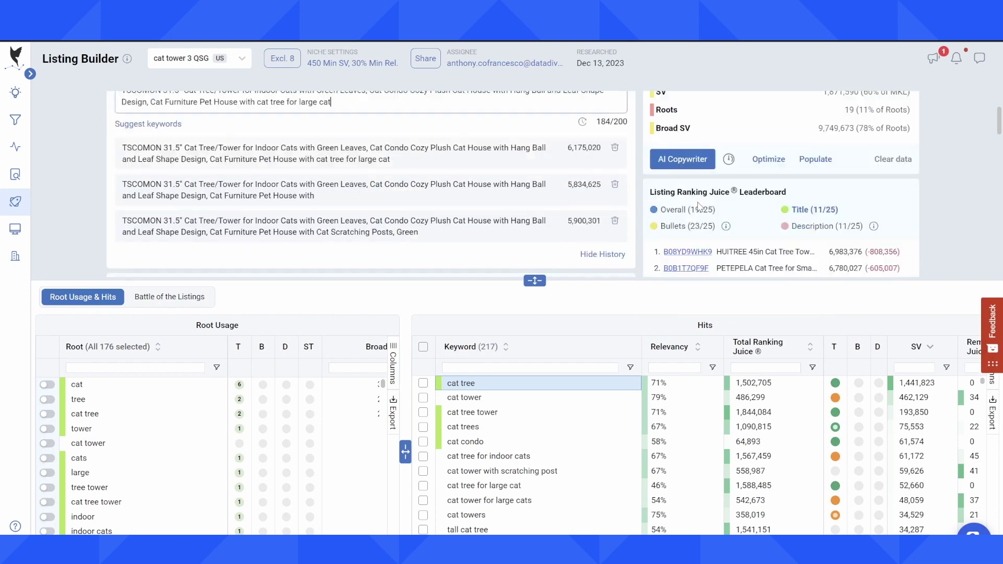
scroll(755, 206, "down", 3)
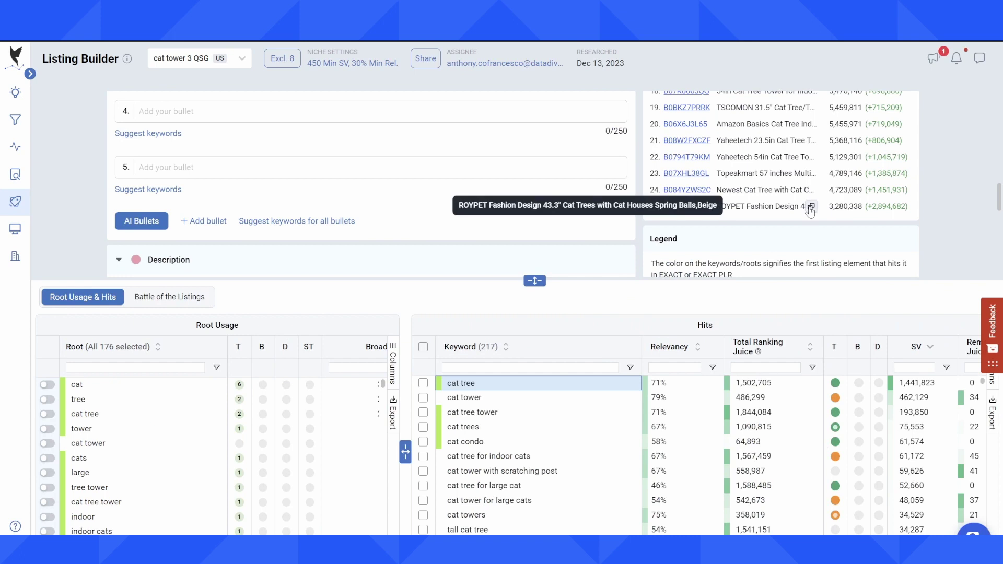
left_click(812, 207)
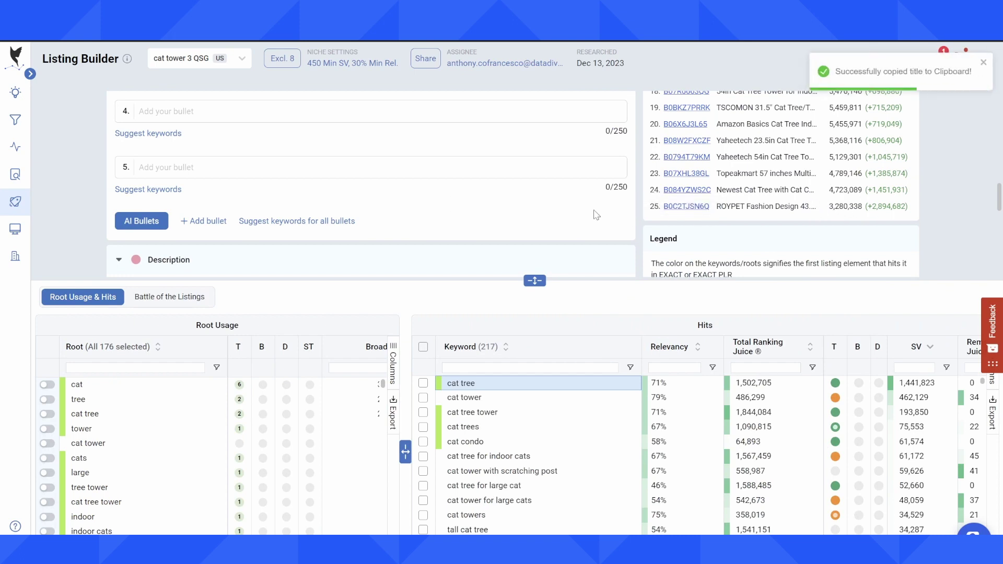
scroll(633, 219, "up", 6)
triple_click(289, 189)
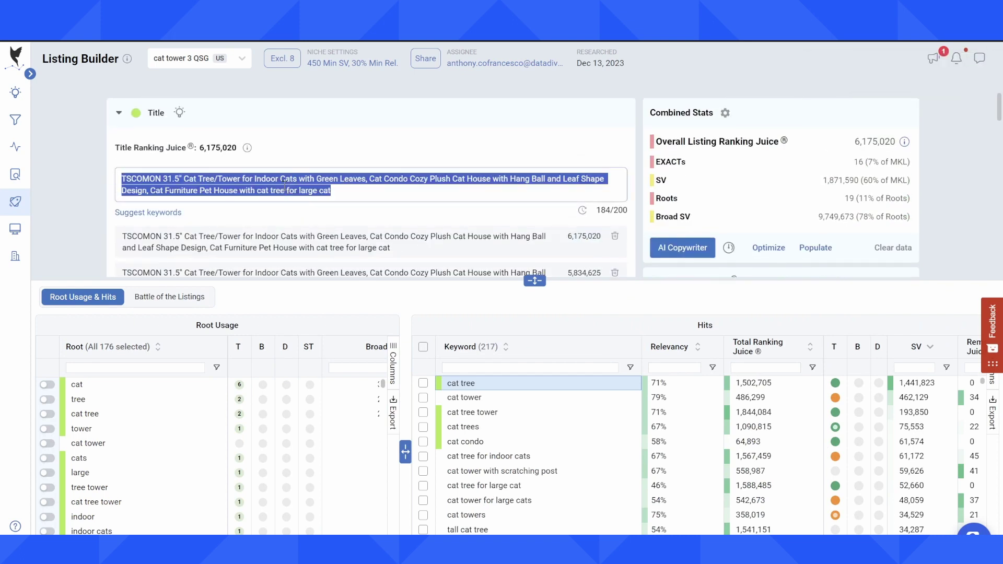
key("ctrl+v")
left_click(104, 173)
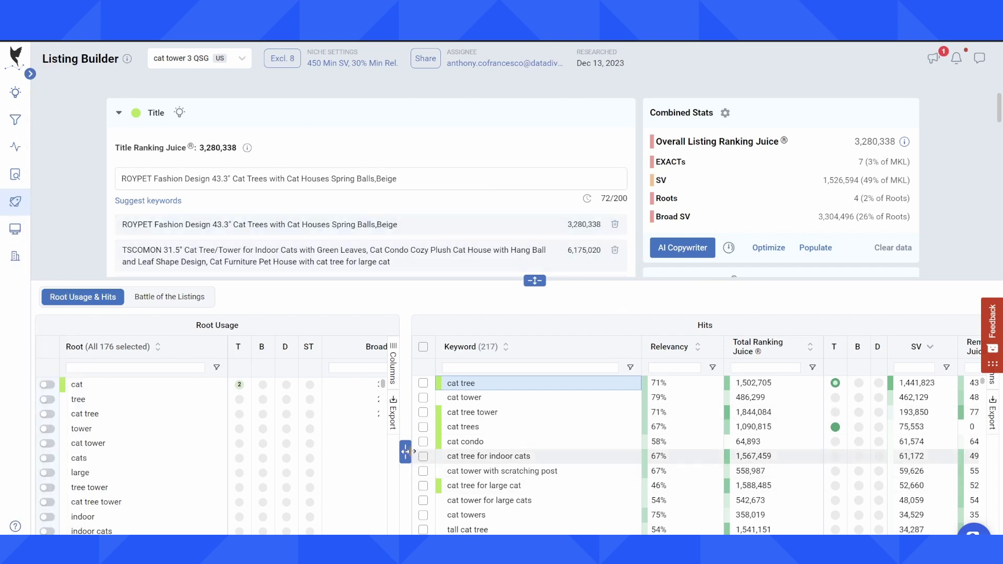
- Widen the Hits table and sort its keywords by Remaining Ranking Juice, highest first
left_click_drag(405, 452, 337, 452)
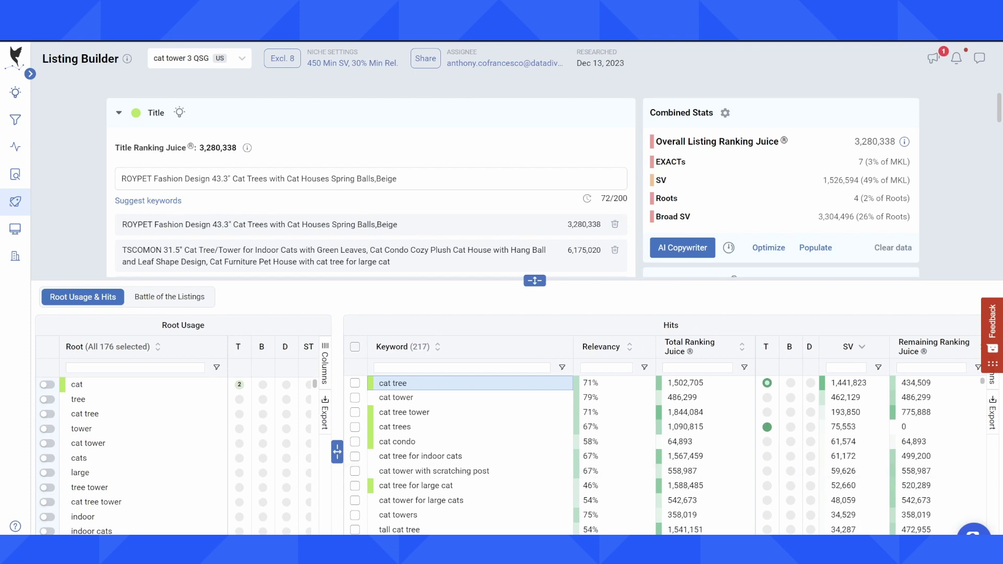
scroll(867, 455, "right", 3)
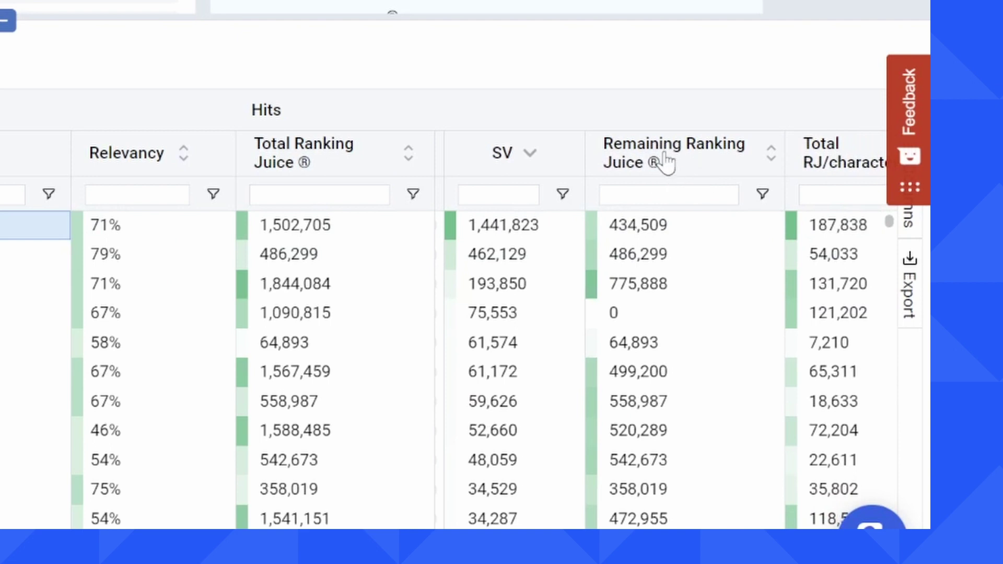
mouse_move(666, 163)
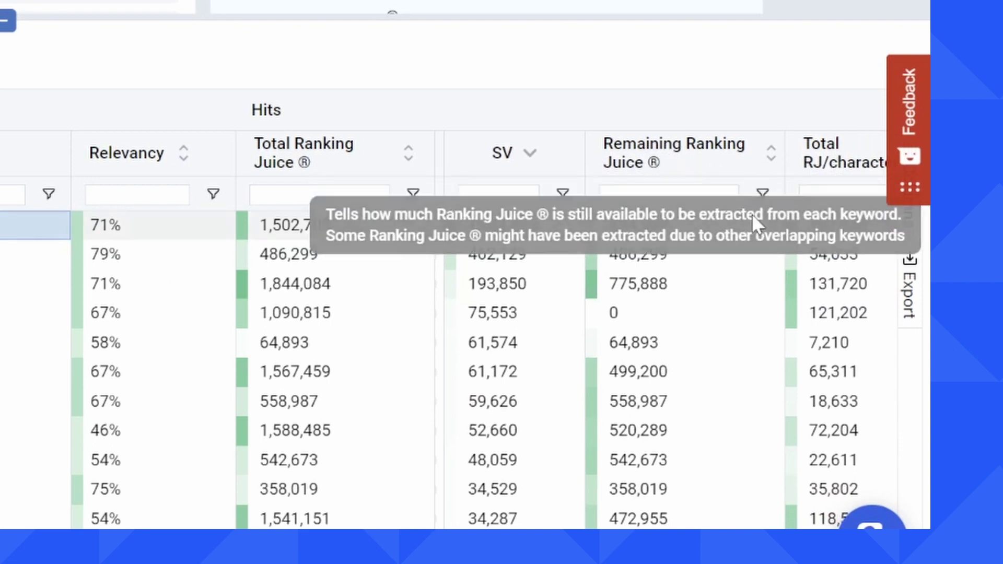
left_click(659, 172)
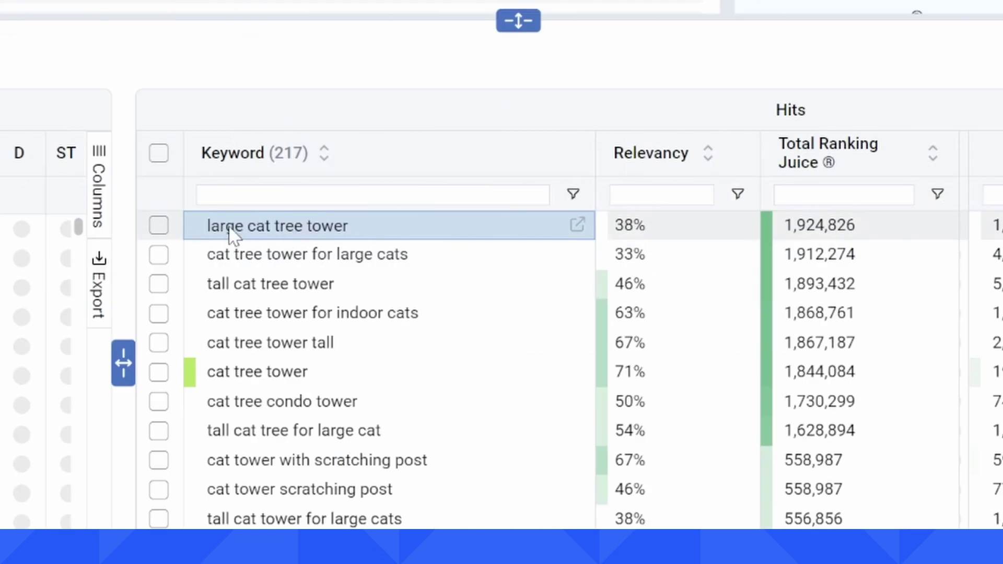
- Copy the keyword "large cat tree tower" to the end of the ROYPET title and update the Title Ranking Juice
right_click(230, 235)
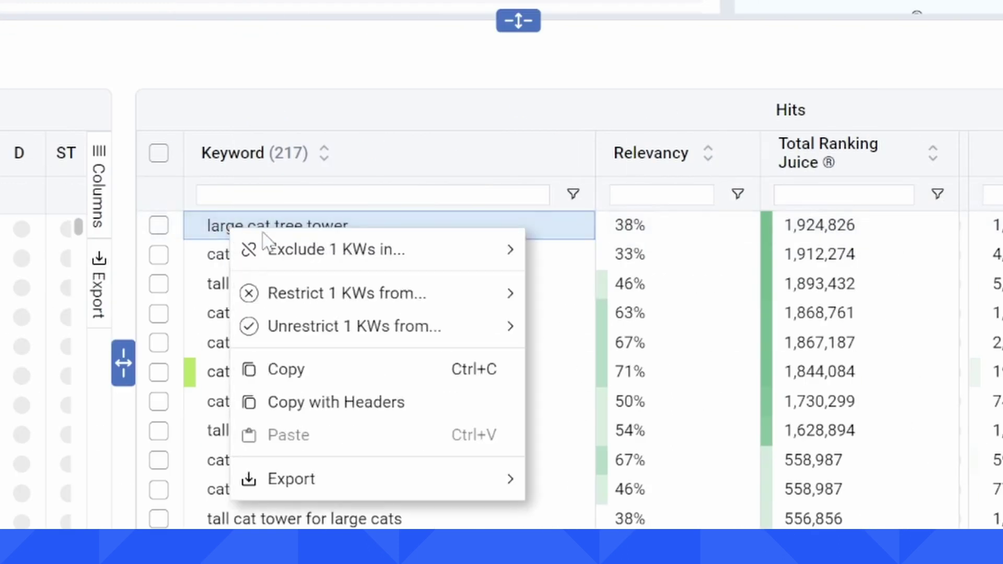
left_click(320, 370)
left_click(604, 148)
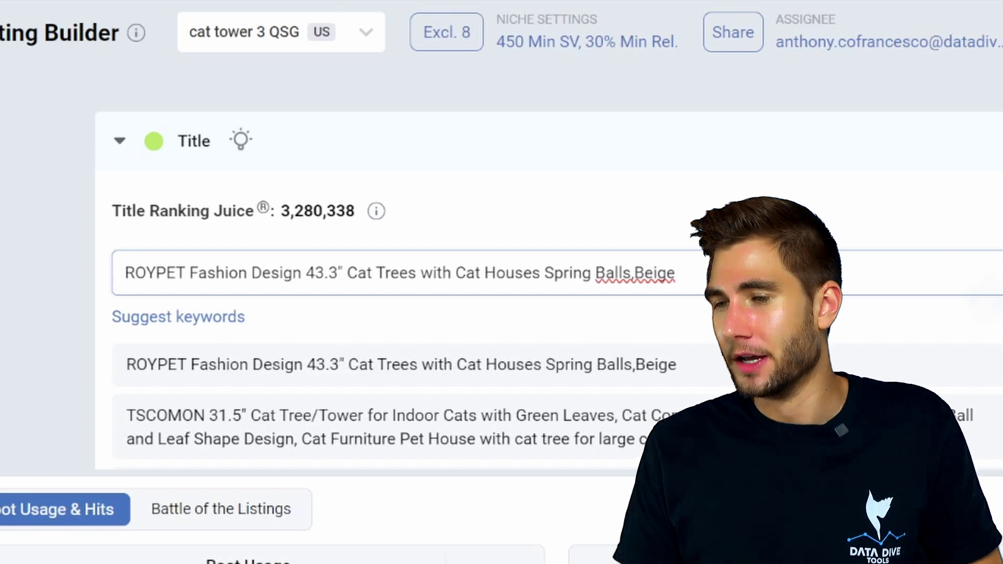
type("large cat tree tower")
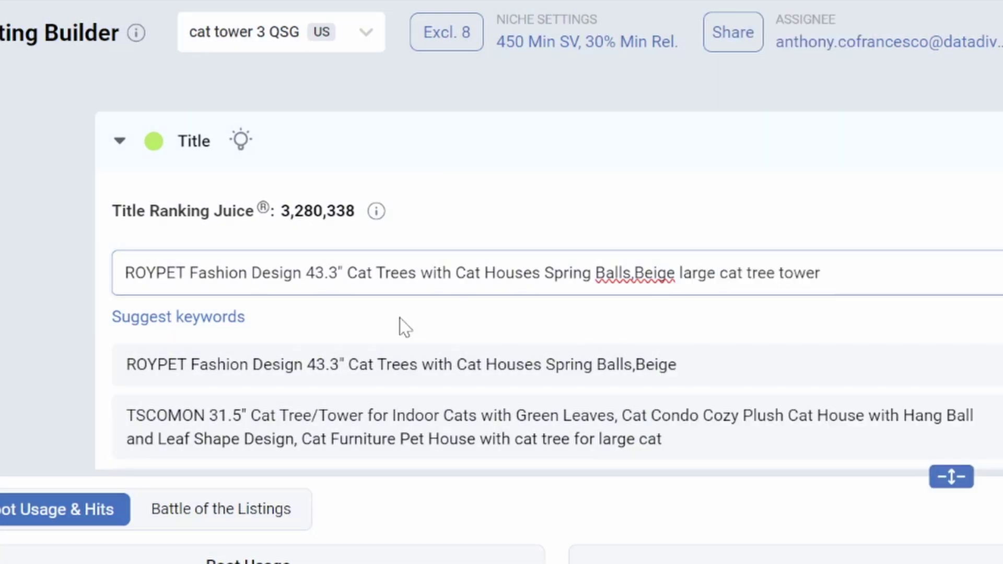
left_click(322, 212)
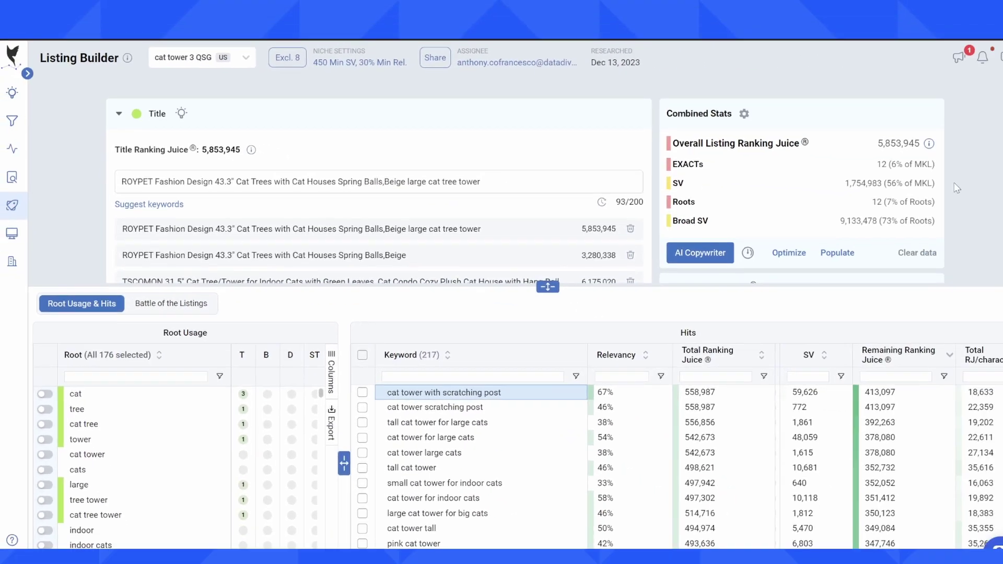
- Check the position of My Listing in the Listing Ranking Juice Leaderboard
scroll(909, 203, "down", 5)
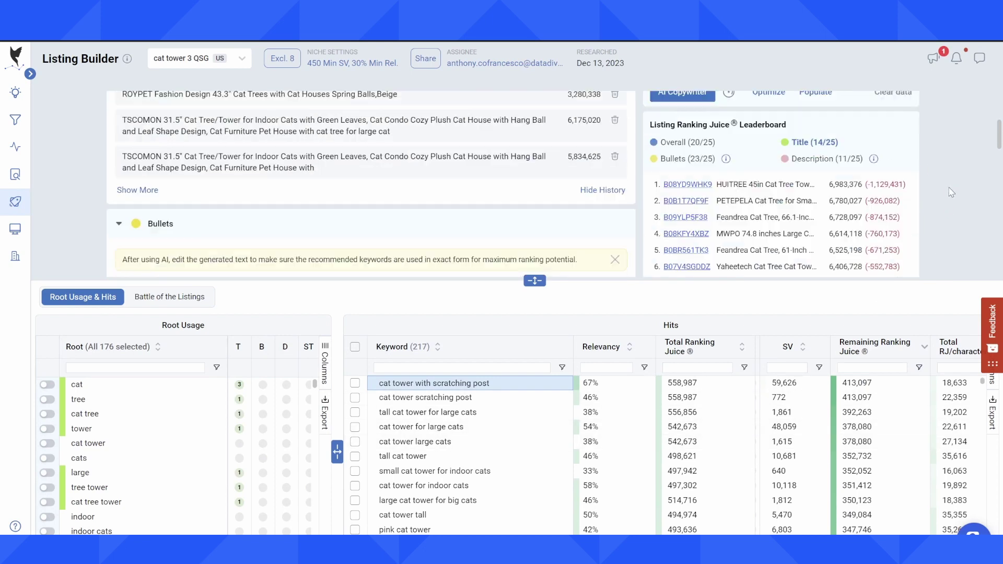
scroll(910, 202, "down", 5)
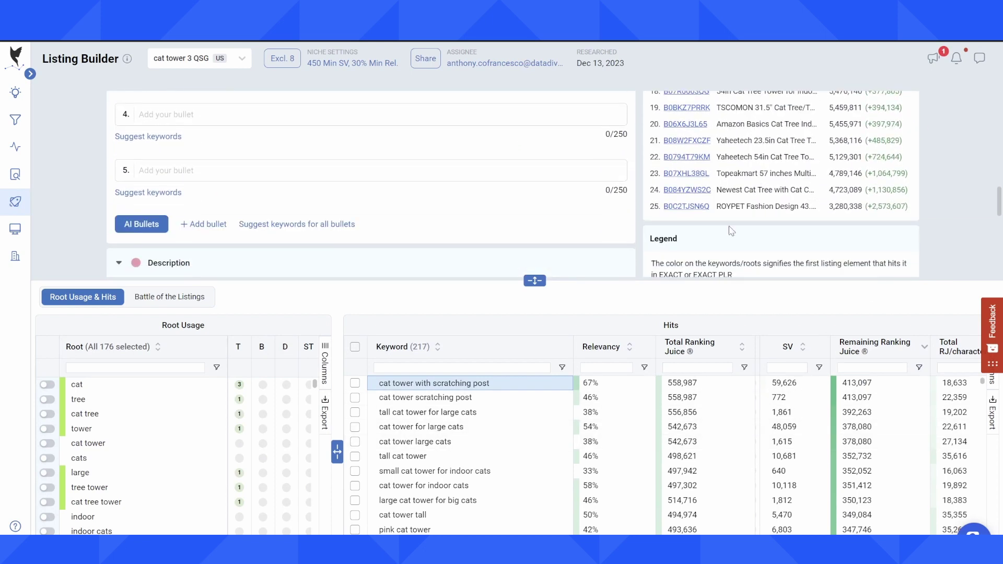
scroll(731, 206, "up", 5)
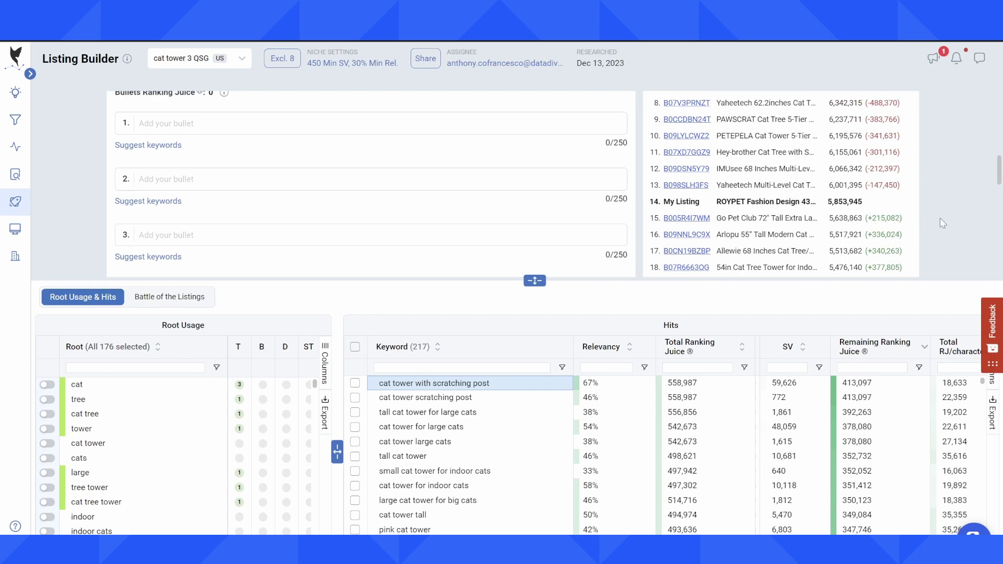
- Append the copied keyword "cat tower with scratching post" after a dash at the end of the ROYPET title and update the Title Ranking Juice
scroll(937, 233, "up", 5)
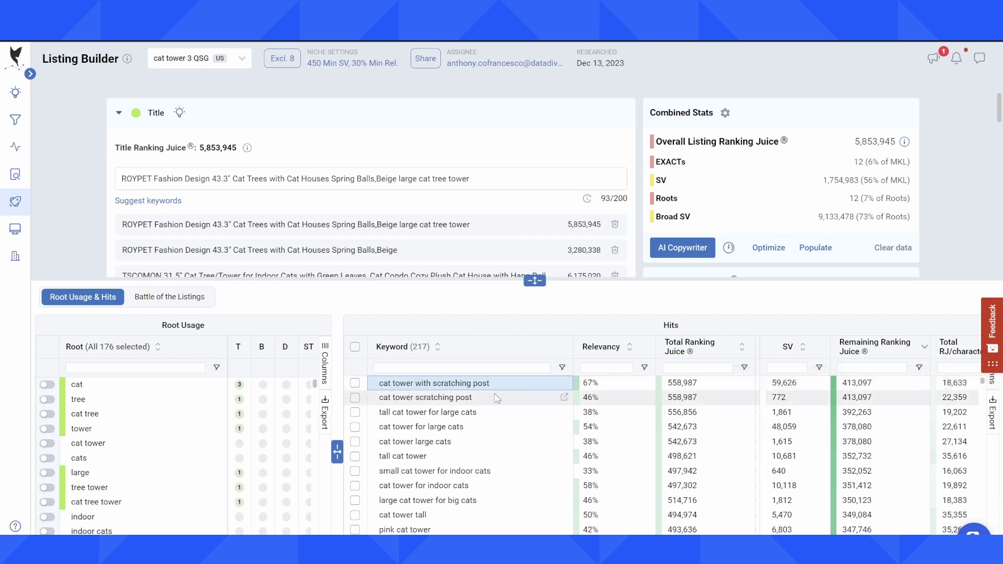
right_click(443, 386)
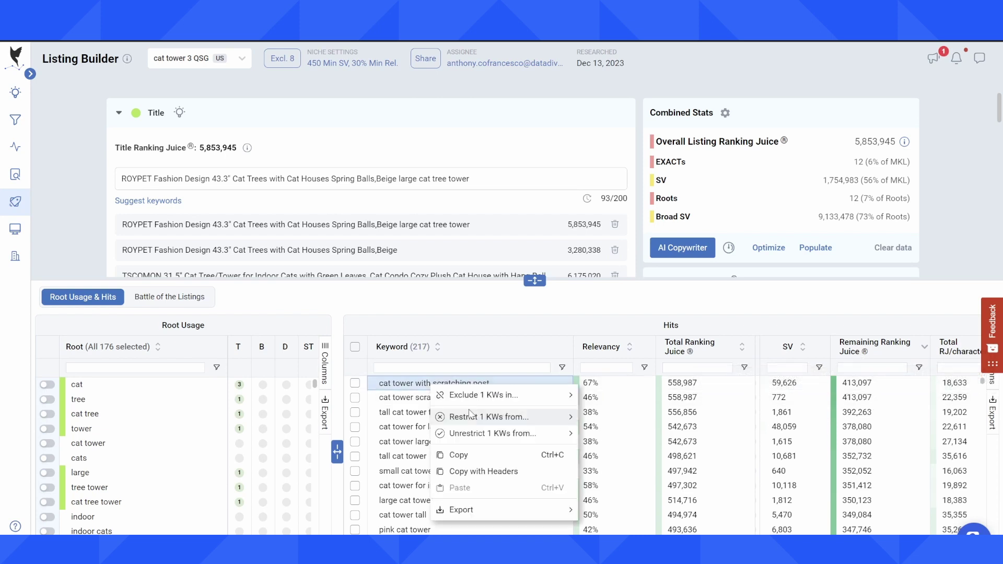
left_click(459, 452)
left_click(495, 179)
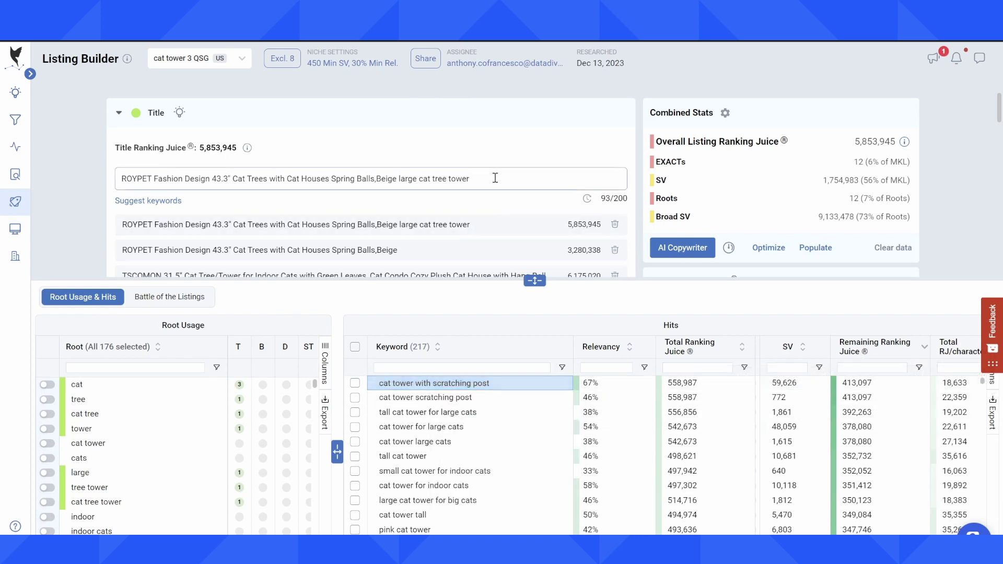
key("ctrl+v")
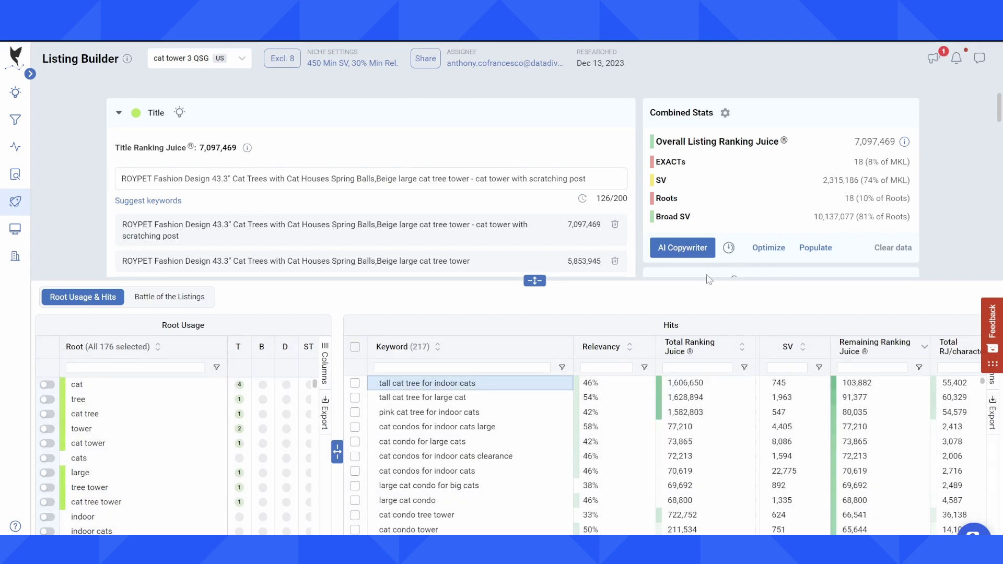
- Enlarge the listing area and compare My Listing with the original ROYPET listing in the Ranking Juice Leaderboard, then review the extended title
left_click_drag(540, 322, 549, 397)
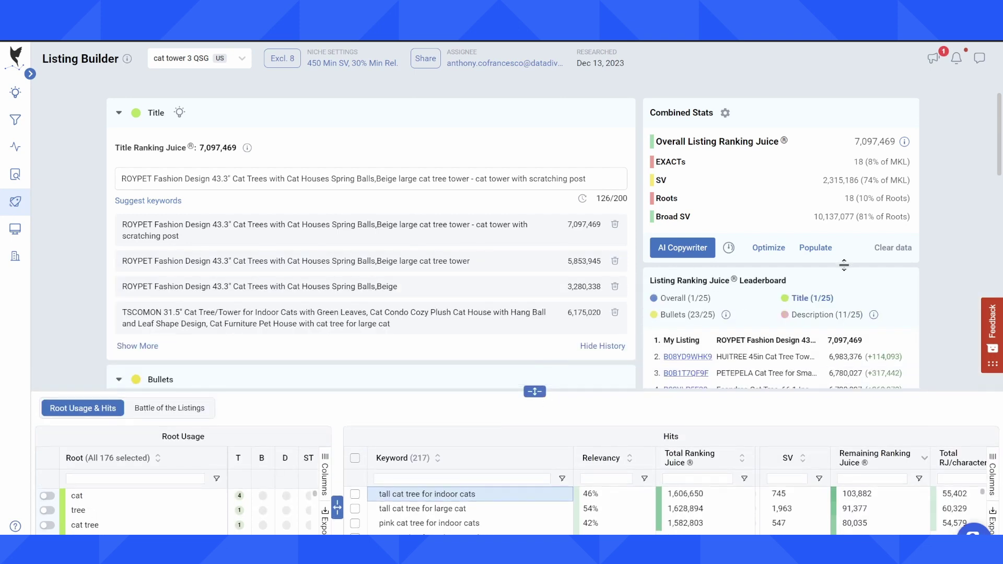
scroll(844, 263, "down", 3)
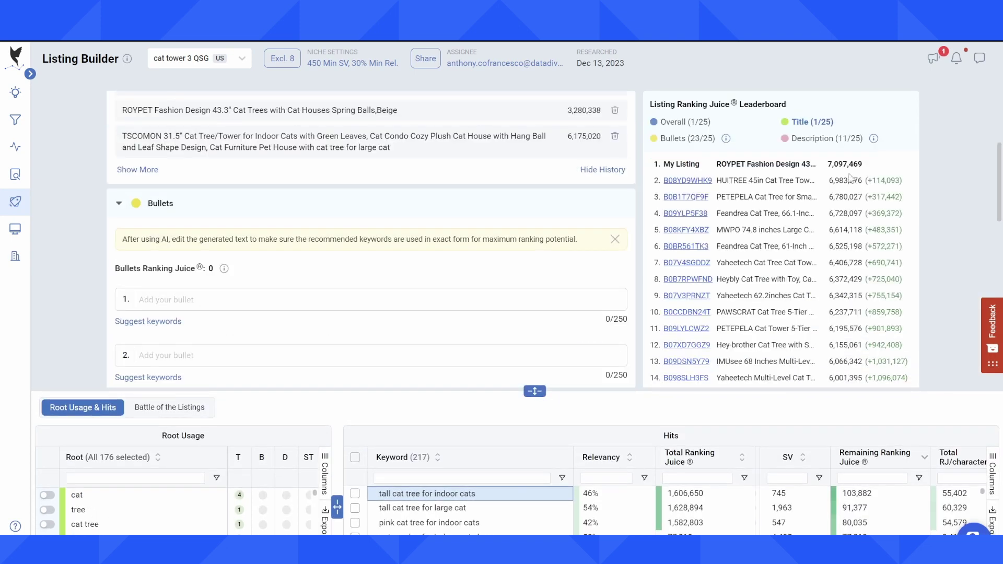
scroll(873, 167, "down", 5)
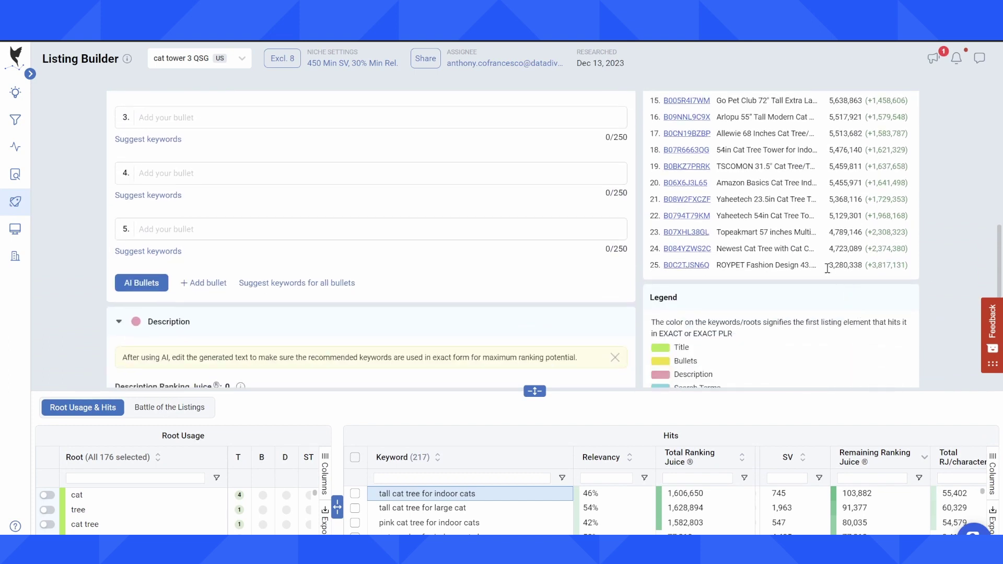
scroll(840, 263, "up", 5)
scroll(699, 166, "up", 3)
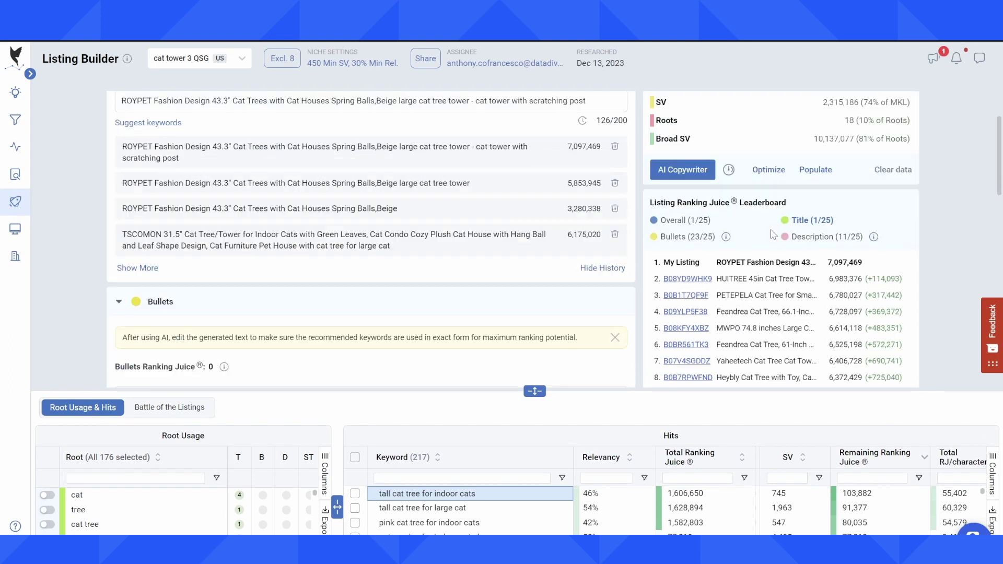
left_click_drag(599, 179, 253, 186)
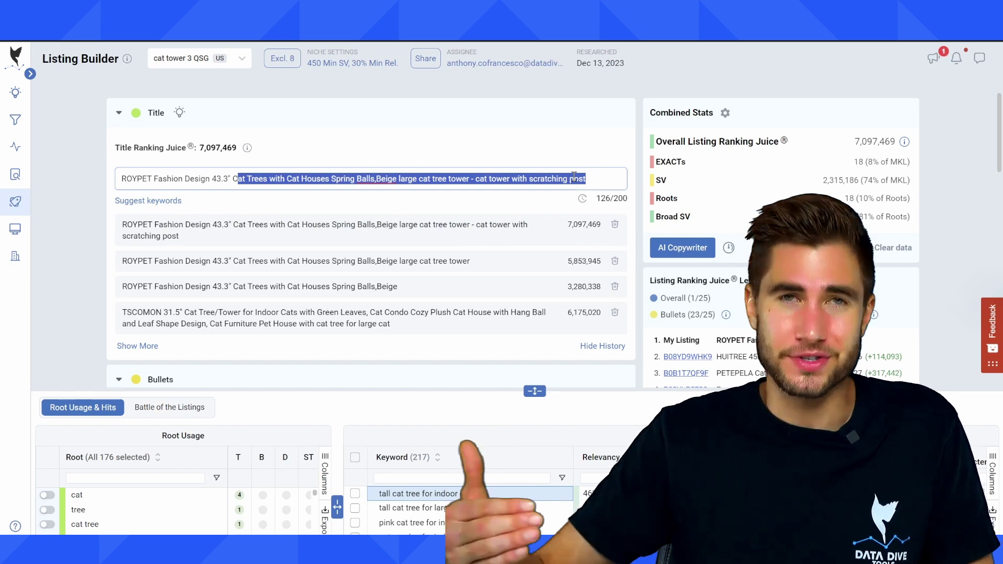
- Examine the Total and Remaining RJ/character columns in the Hits table and recheck the top of the Ranking Juice Leaderboard
left_click_drag(524, 390, 524, 235)
scroll(764, 377, "right", 3)
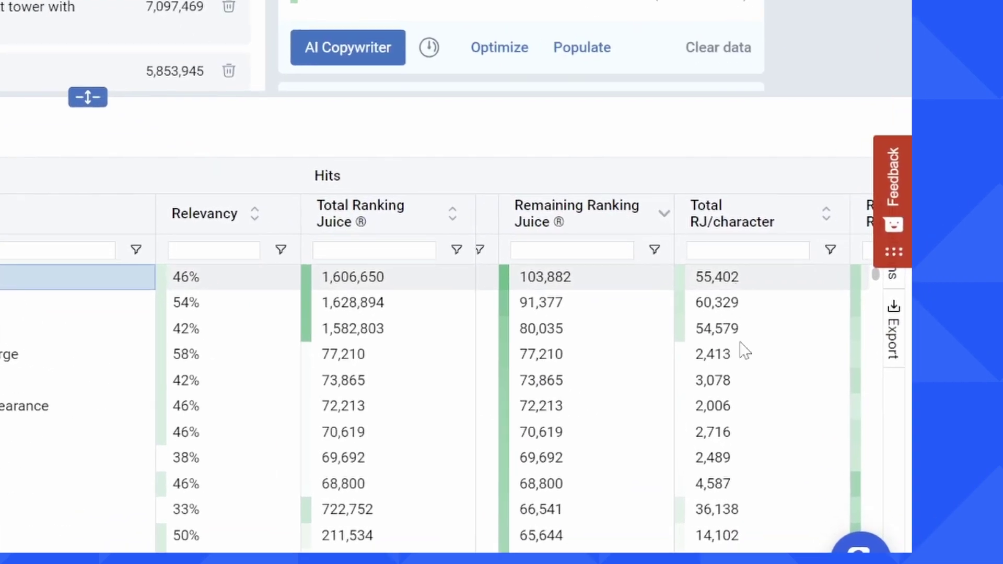
scroll(740, 329, "right", 3)
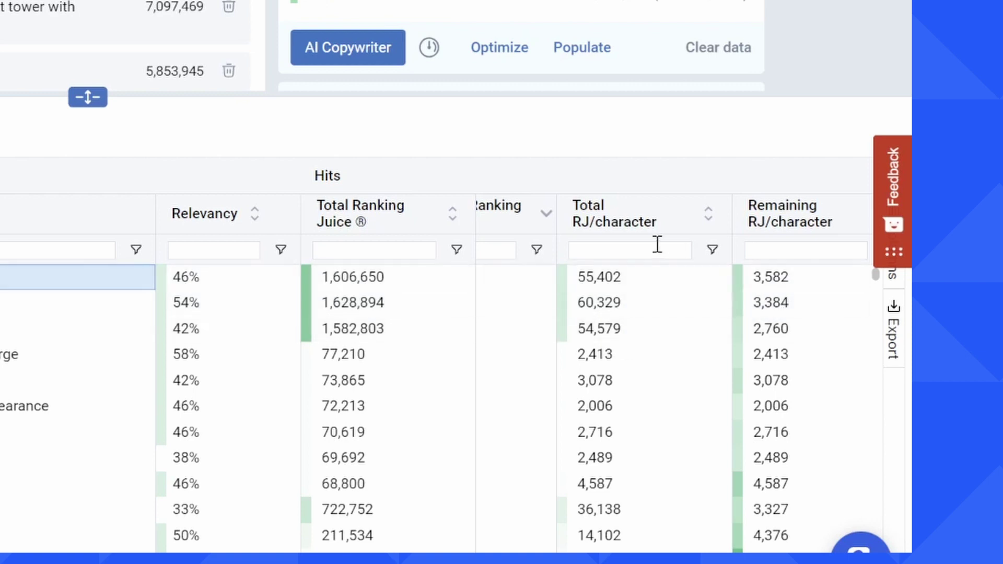
scroll(589, 243, "left", 3)
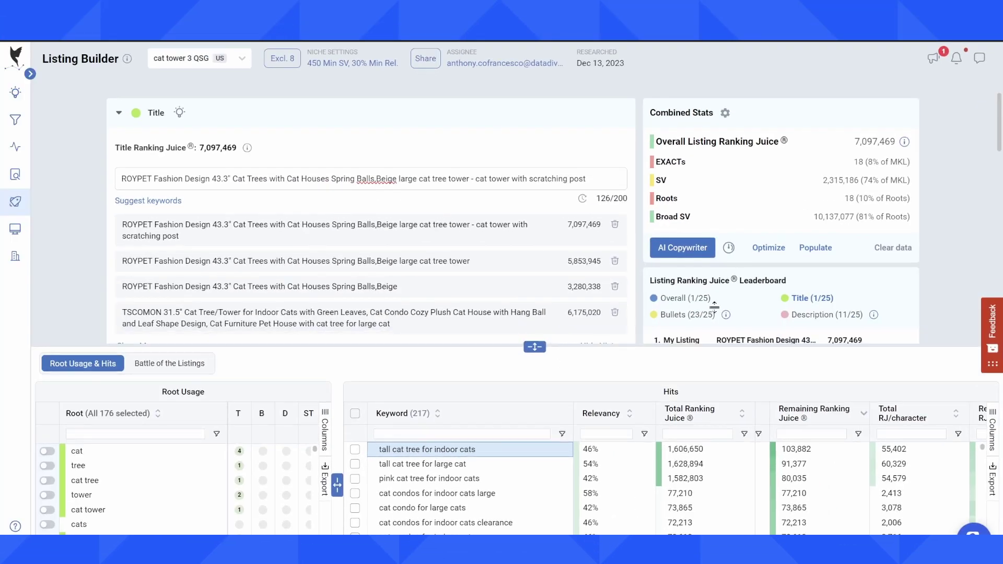
scroll(788, 285, "down", 3)
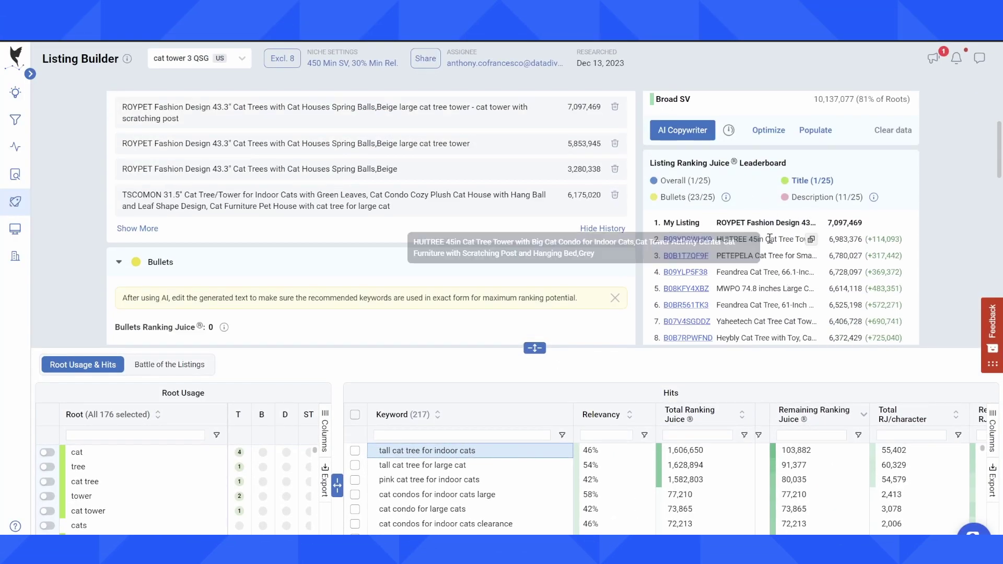
scroll(645, 228, "up", 3)
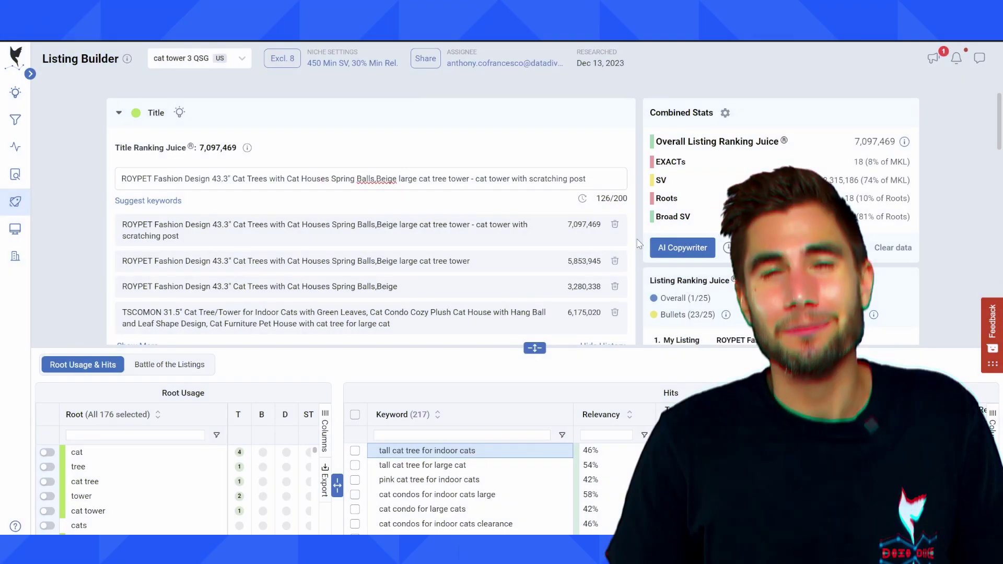